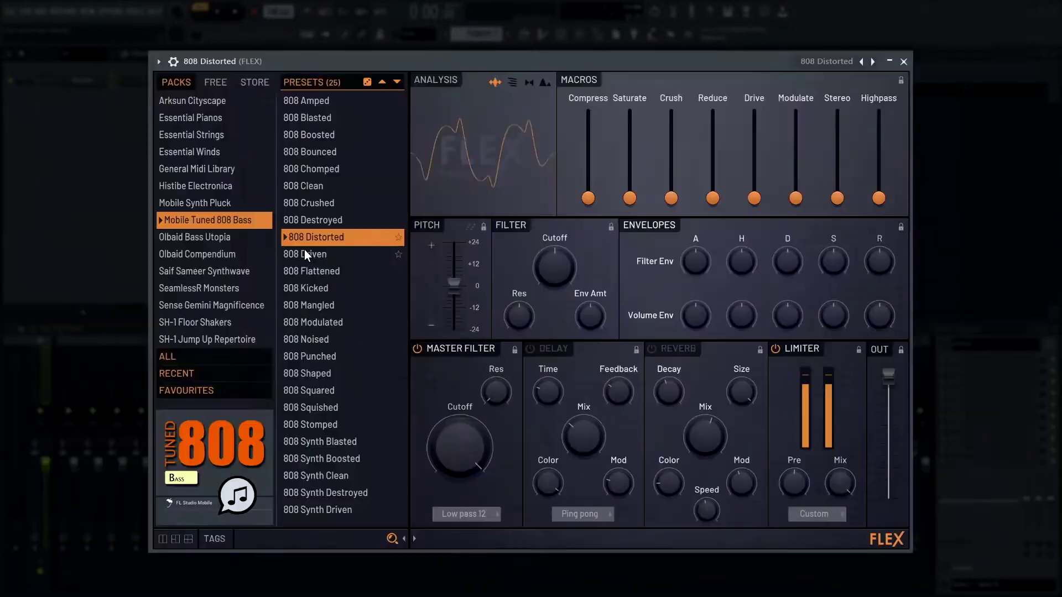
Audition the FLEX 808 Driven and 808 Modulated presets, then trim the start of 120_PercShakers_TL.
left_click(310, 254)
left_click(328, 320)
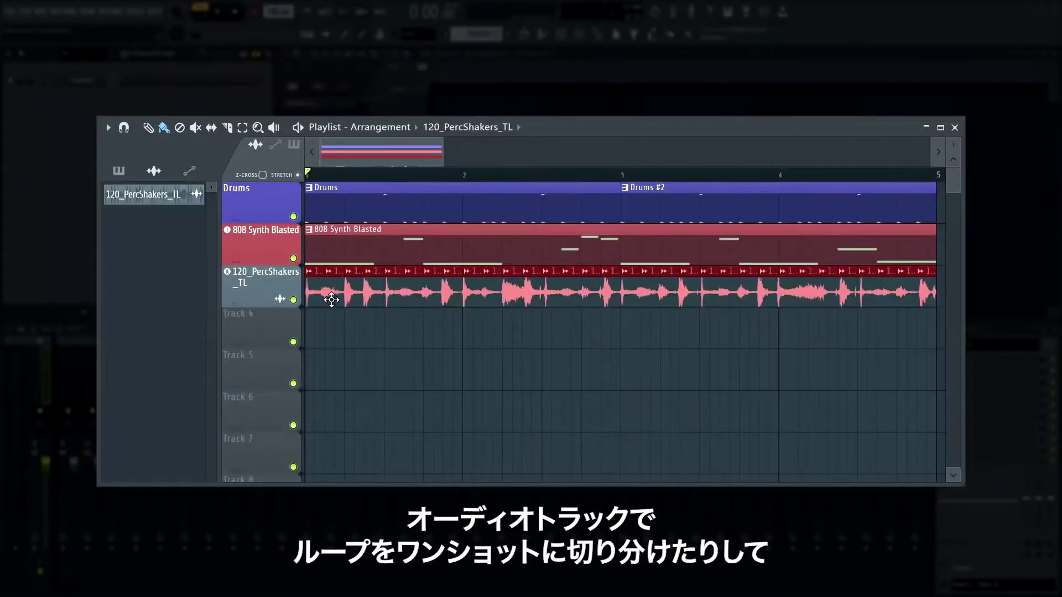
left_click_drag(305, 287, 325, 288)
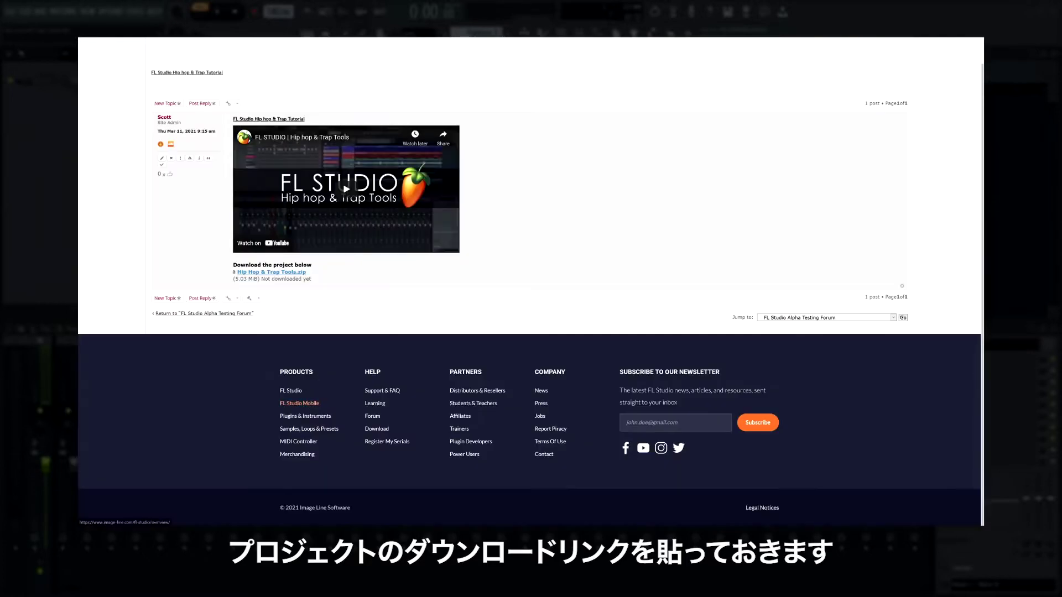
Download Hip Hop & Trap Tools.zip from the forum tutorial post.
left_click(297, 273)
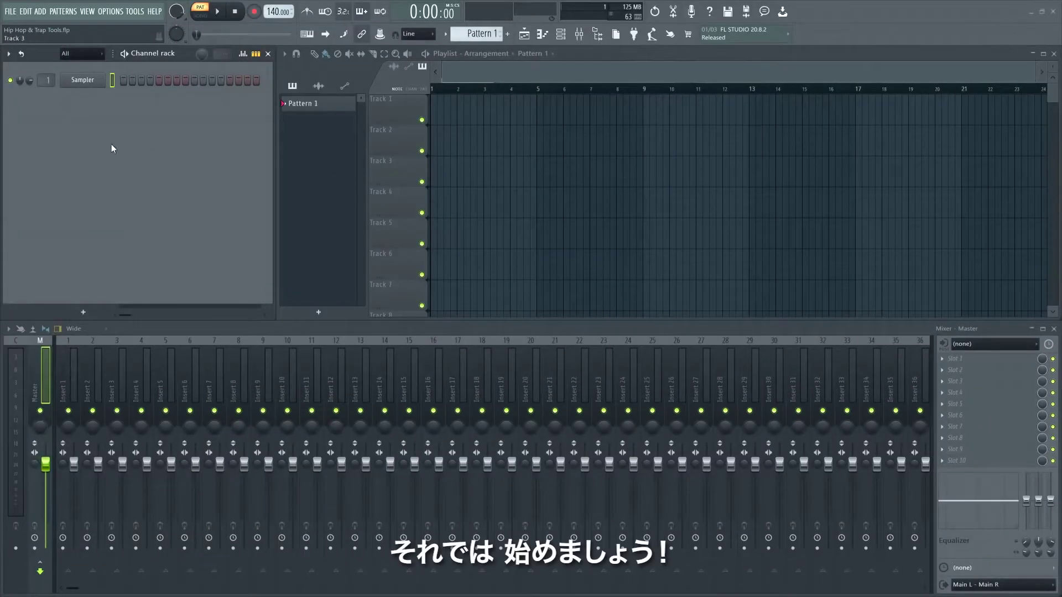
left_click(14, 16)
Start a new project from the Minimal > Basic 808 with limiter template.
mouse_move(83, 36)
mouse_move(190, 45)
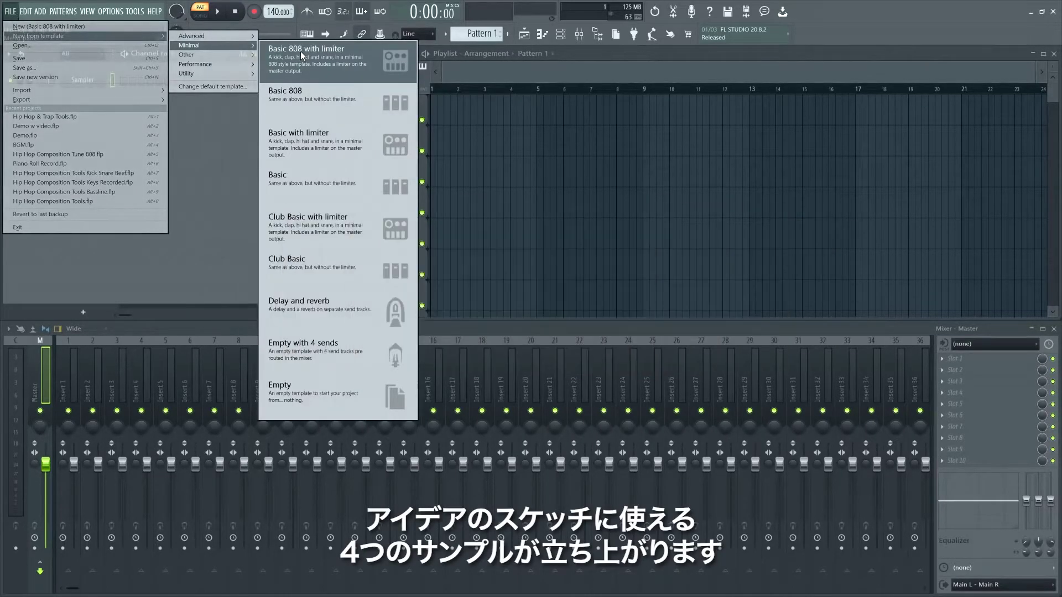
left_click(301, 51)
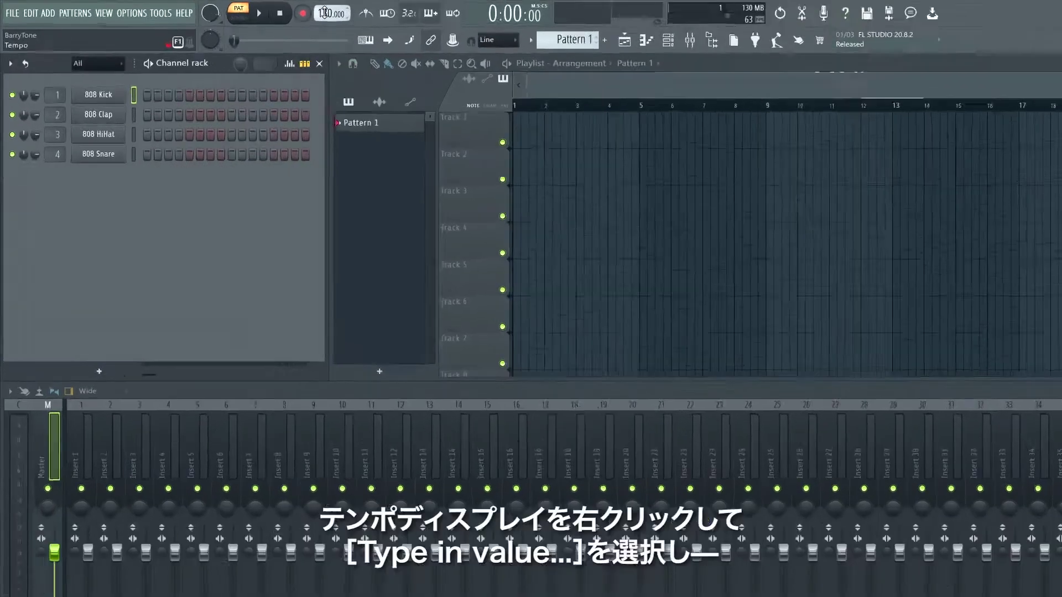
Set the project tempo to 140 BPM.
right_click(272, 10)
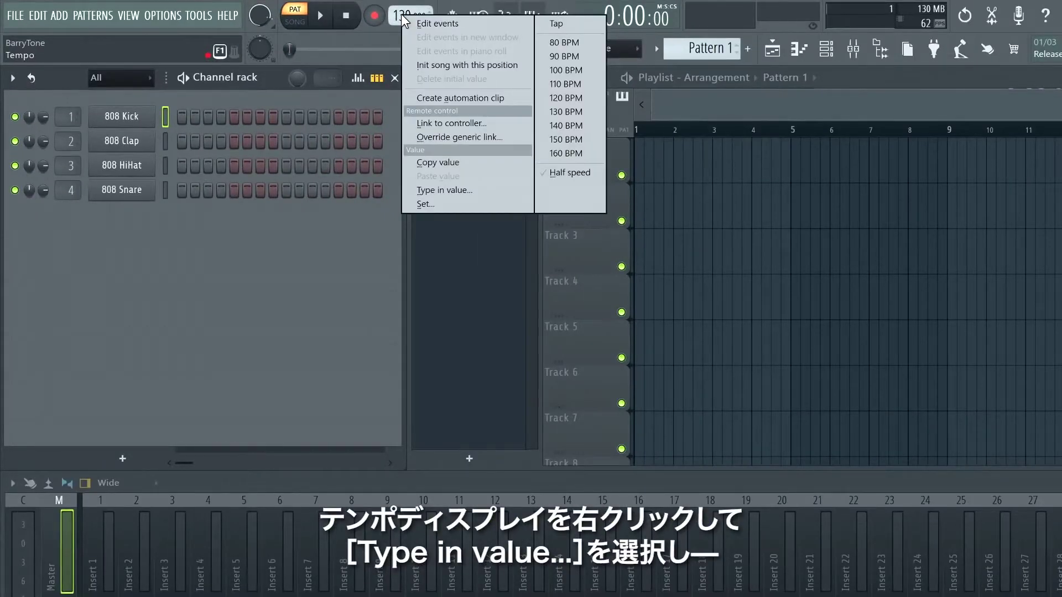
left_click(419, 190)
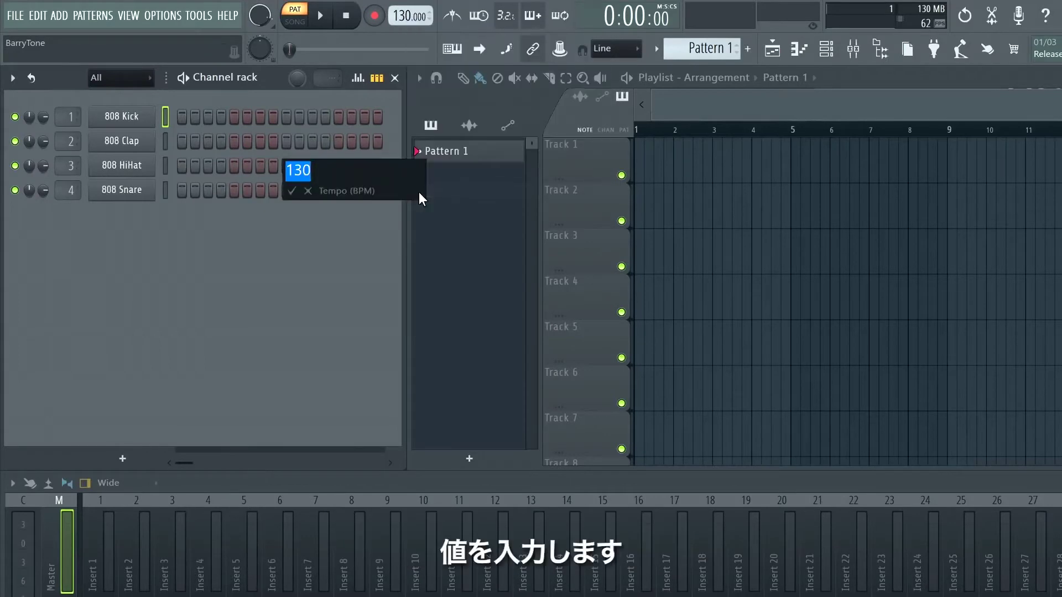
type("140")
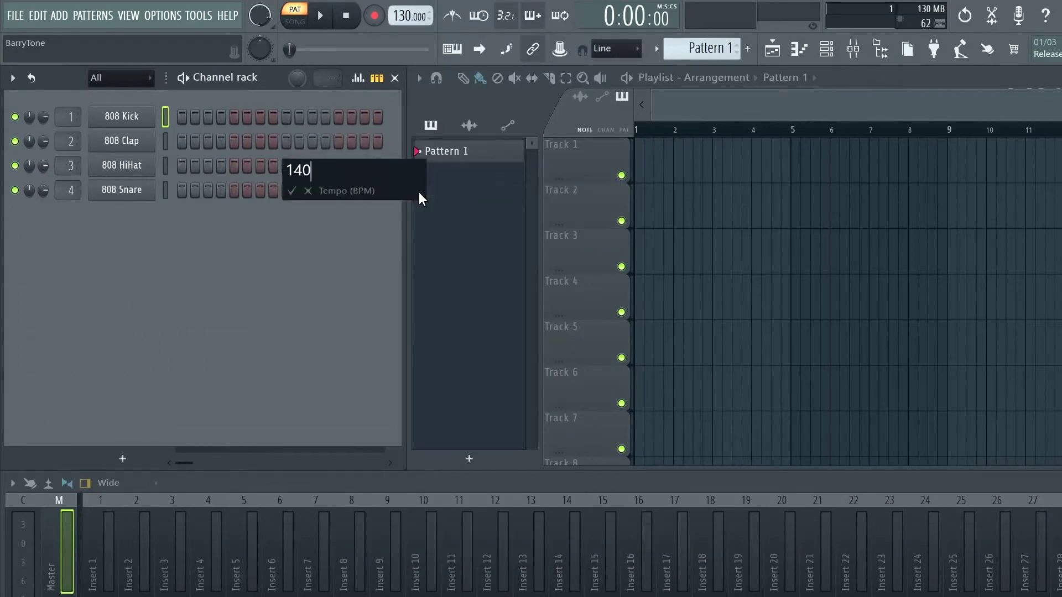
key("Return")
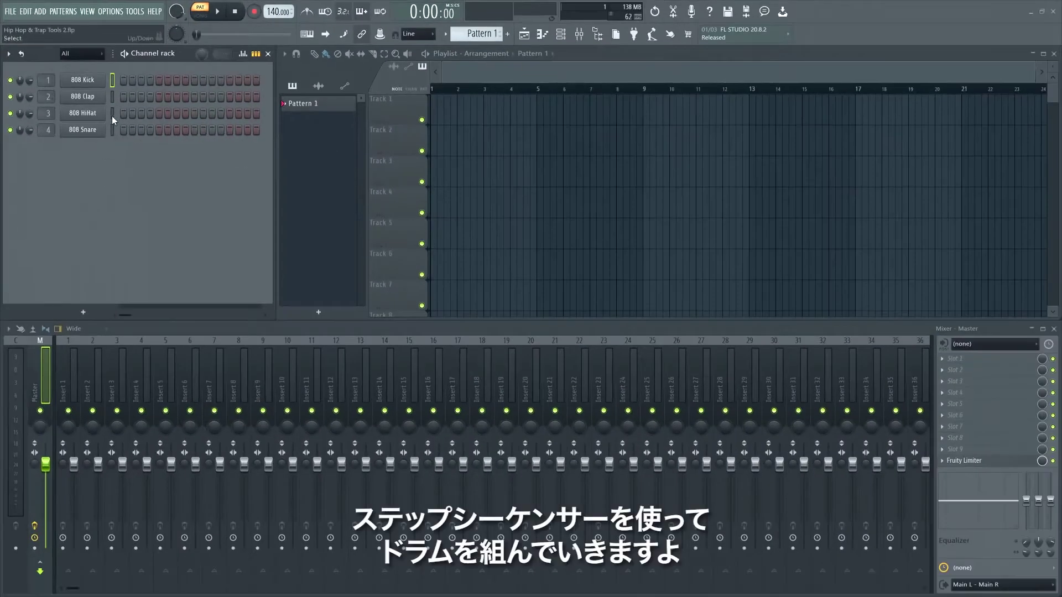
Add 808 Kick hits on step 1 and later in the bar, plus an 808 Snare hit, then play the pattern.
left_click(124, 81)
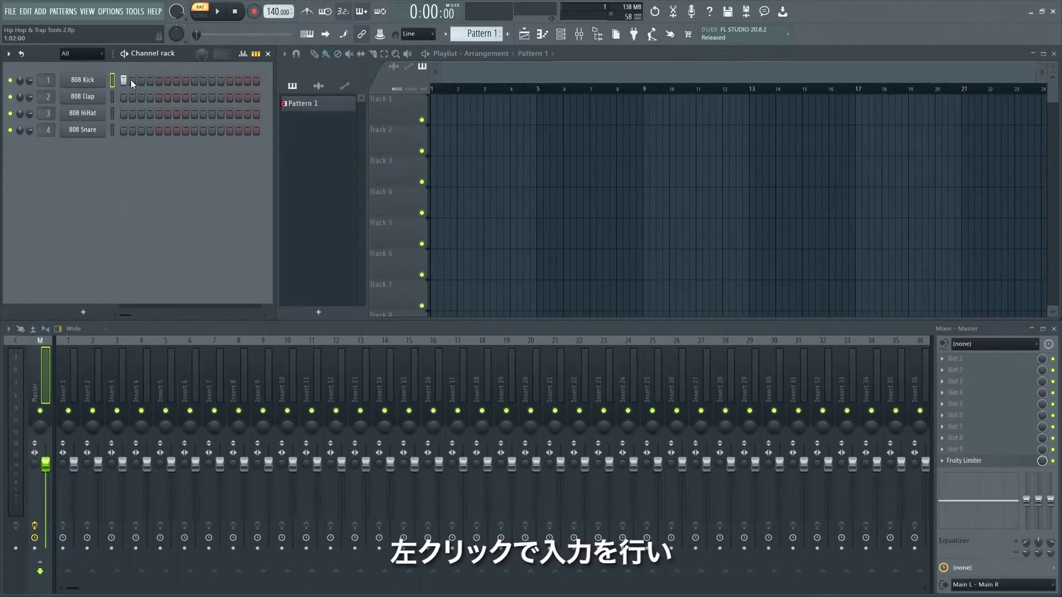
left_click(230, 80)
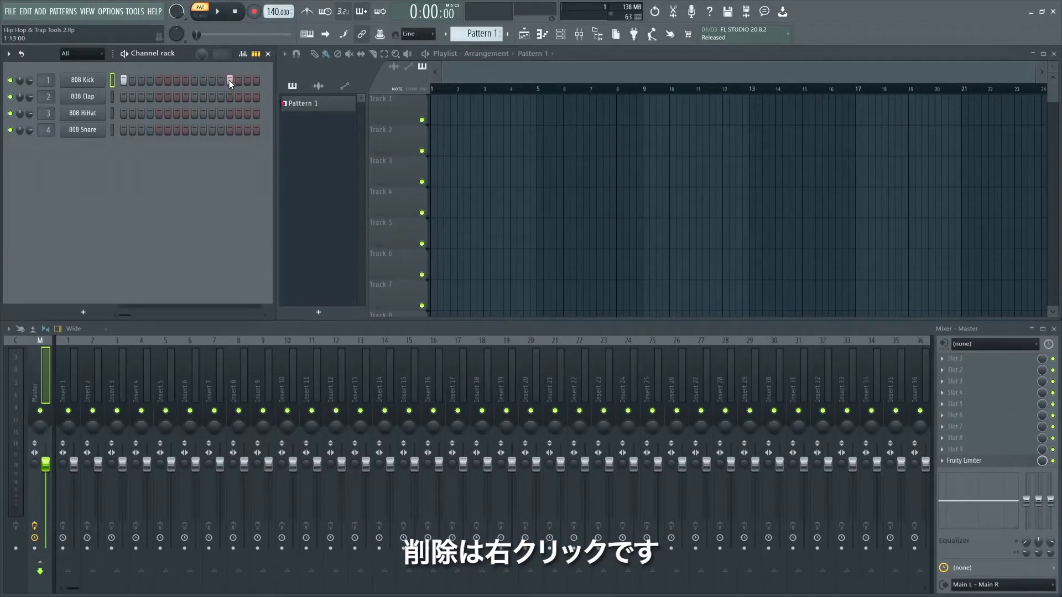
left_click(194, 131)
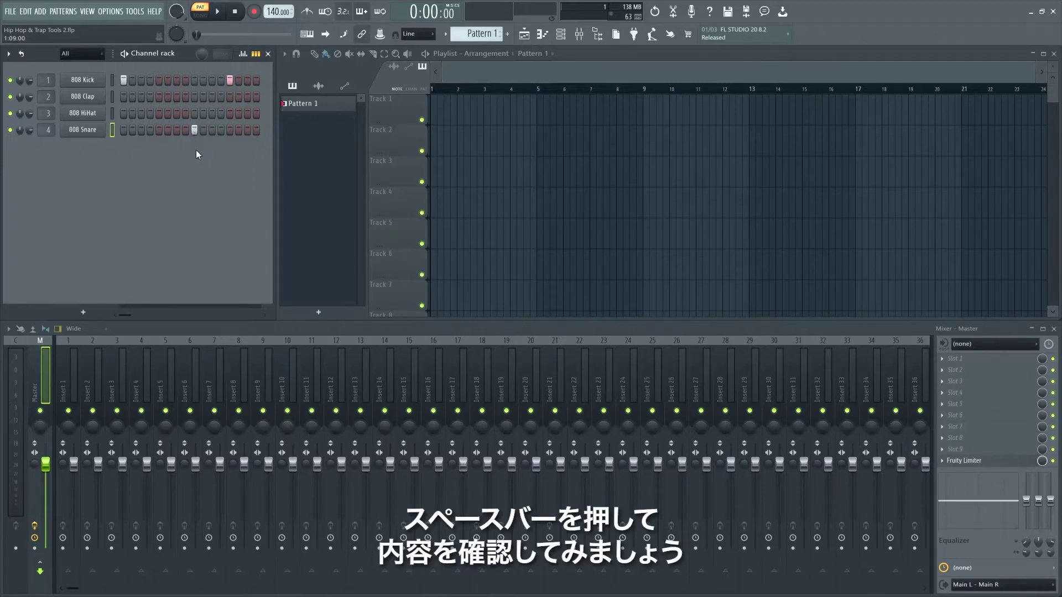
key("space")
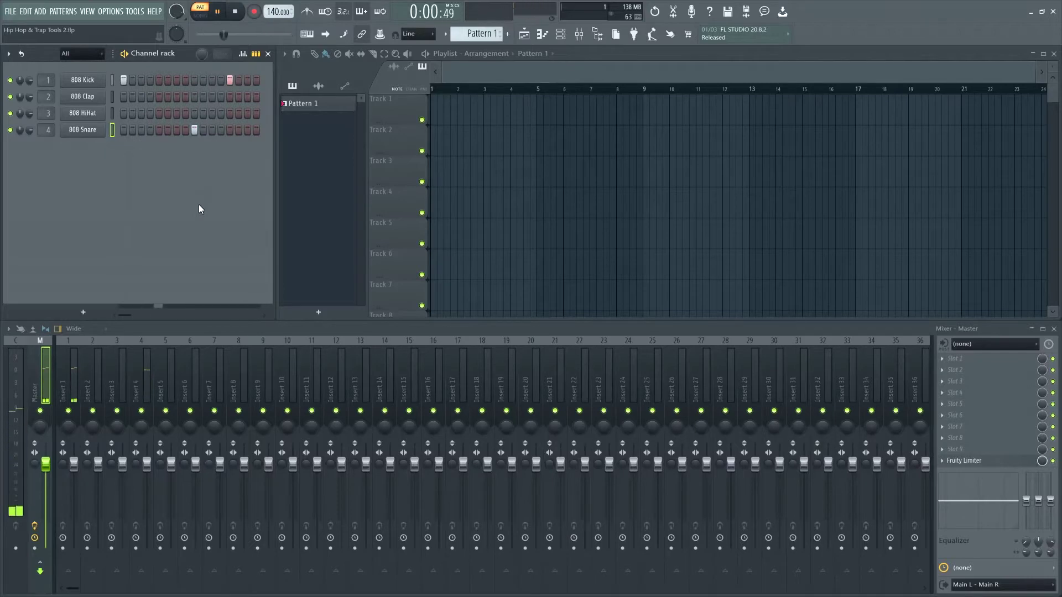
key("space")
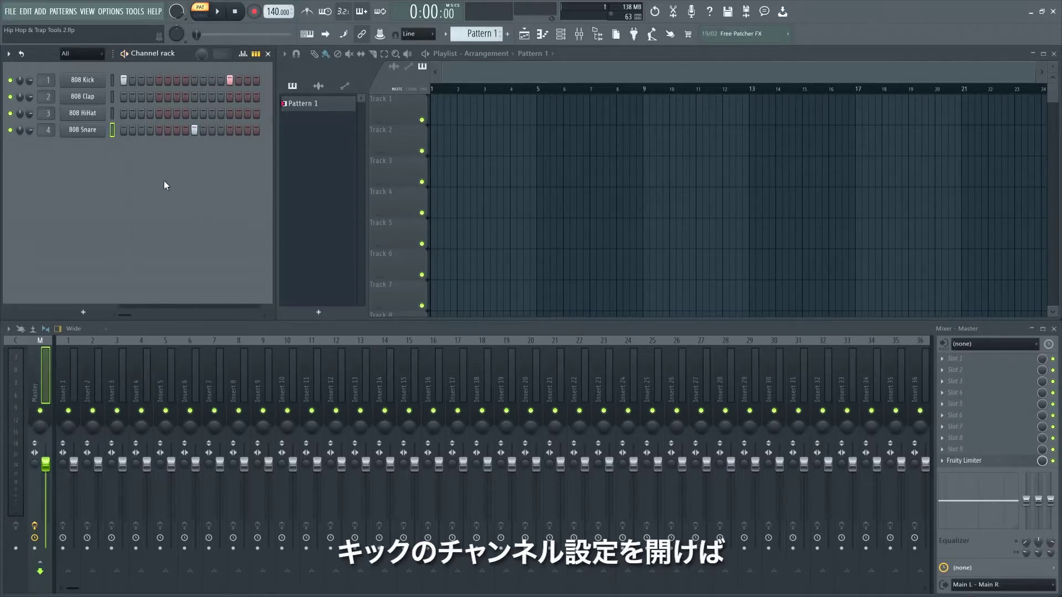
Open the 808 Kick sample settings and try the precomputed POGO effect, raising then lowering it.
left_click(93, 84)
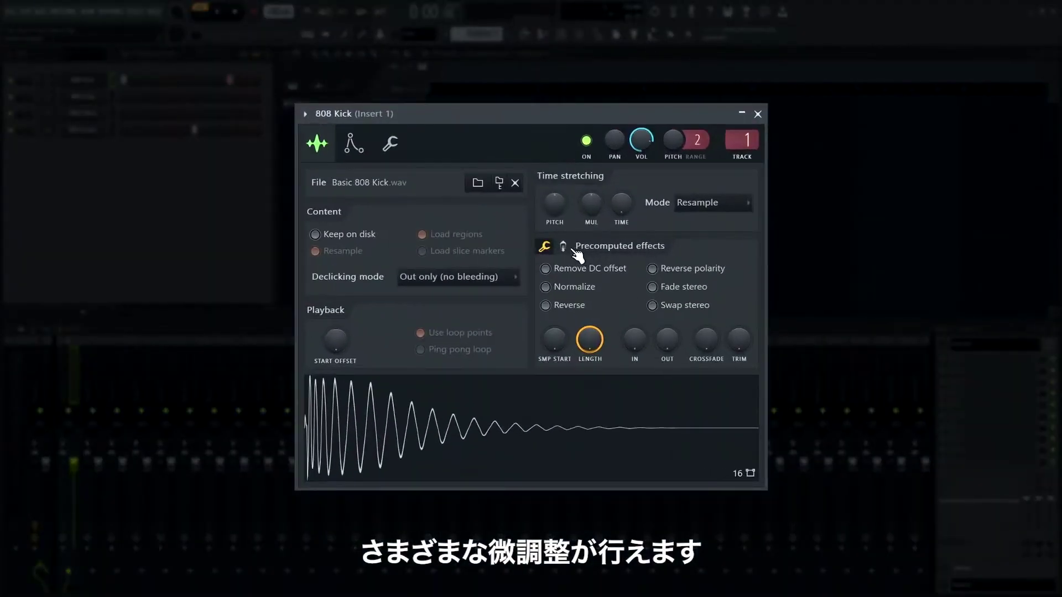
left_click(563, 247)
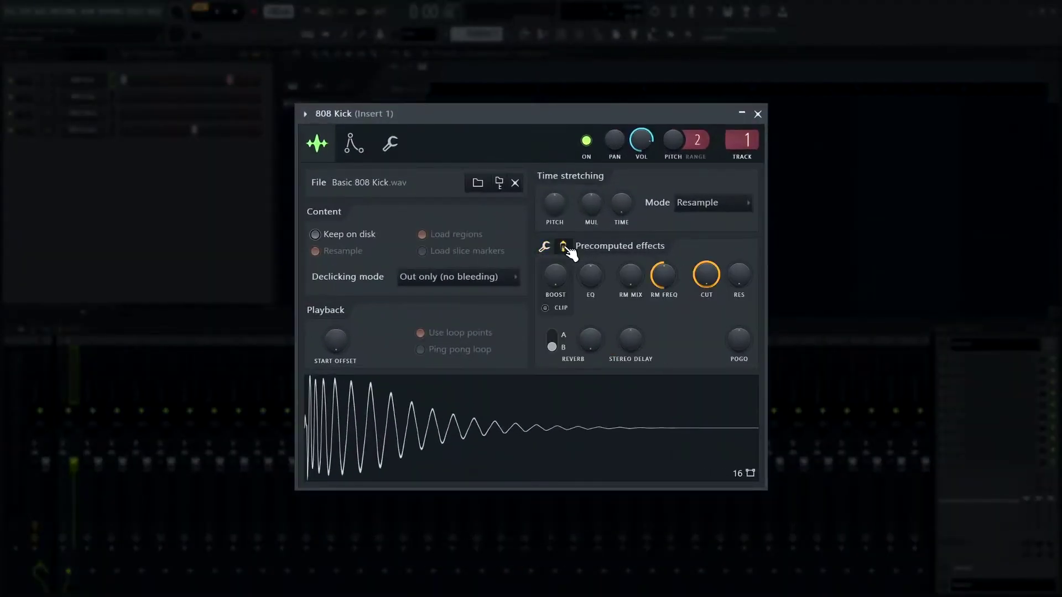
left_click_drag(742, 338, 742, 316)
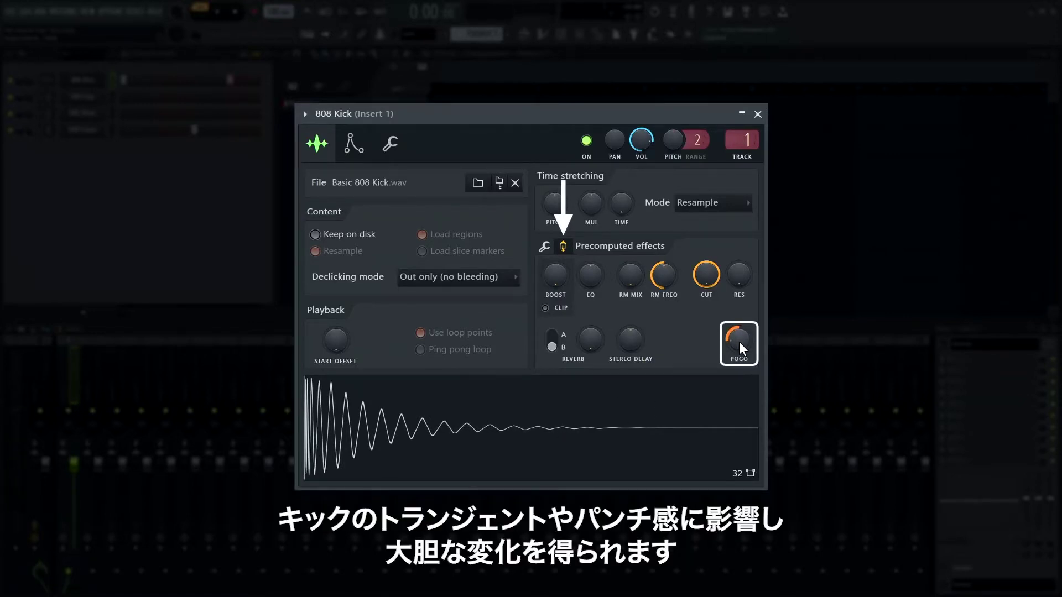
left_click_drag(750, 348, 731, 376)
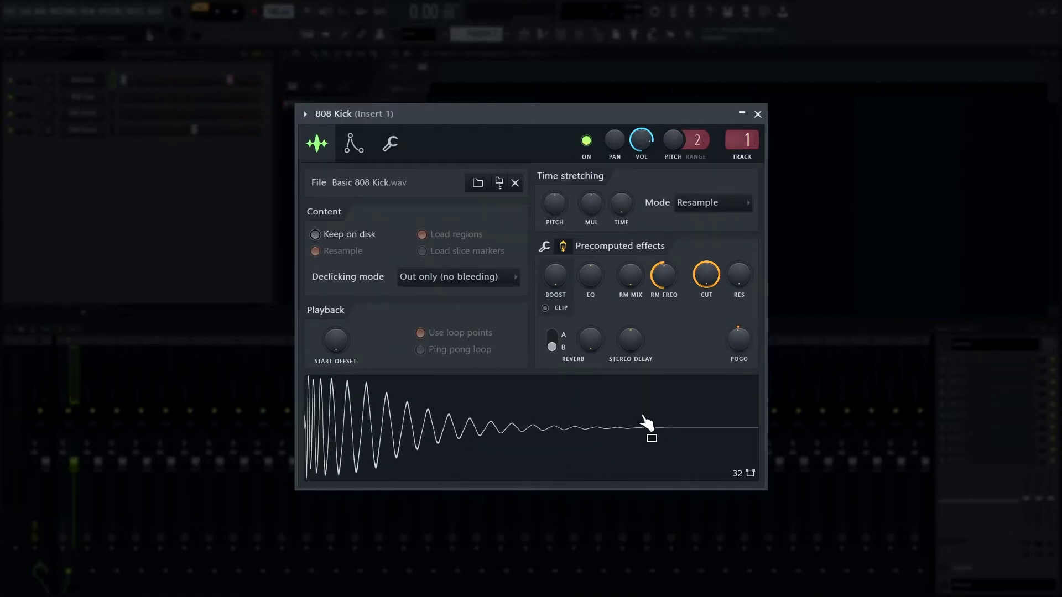
left_click(544, 246)
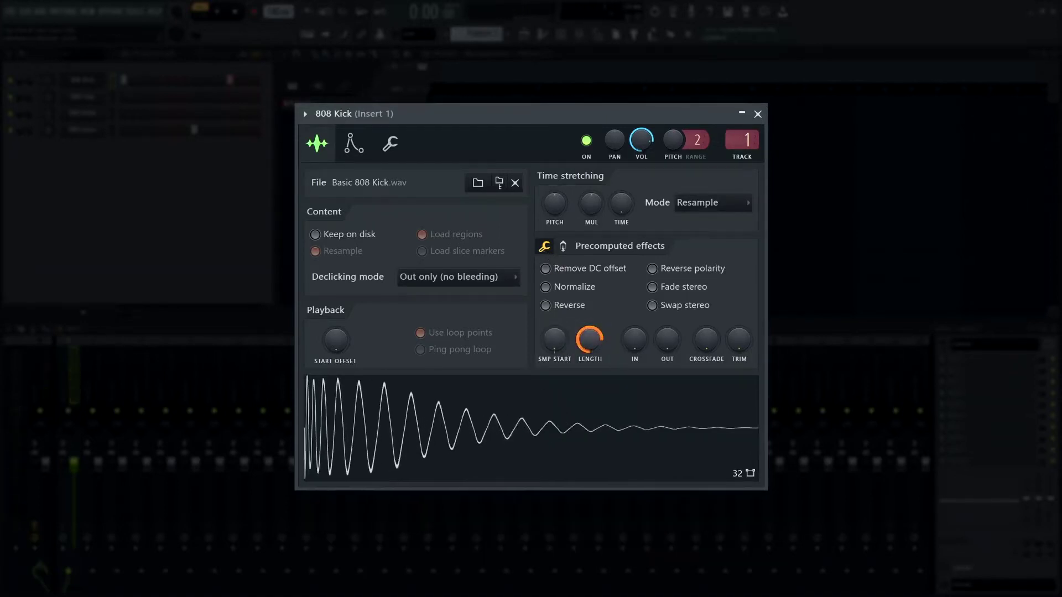
Lengthen the kick sample and move its start offset later, previewing the waveform.
left_click_drag(586, 342, 586, 296)
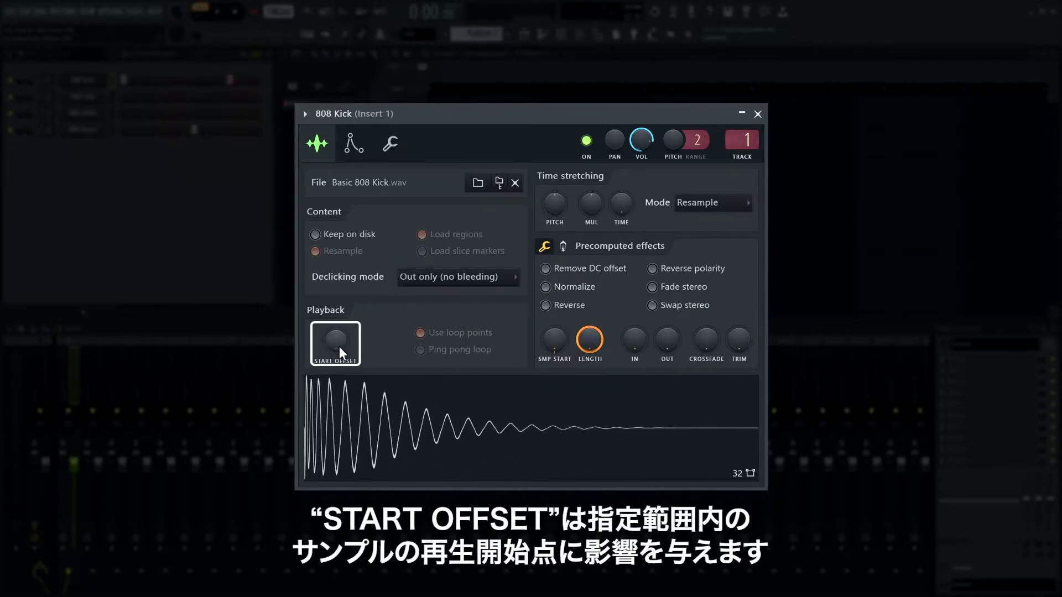
left_click_drag(338, 342, 337, 346)
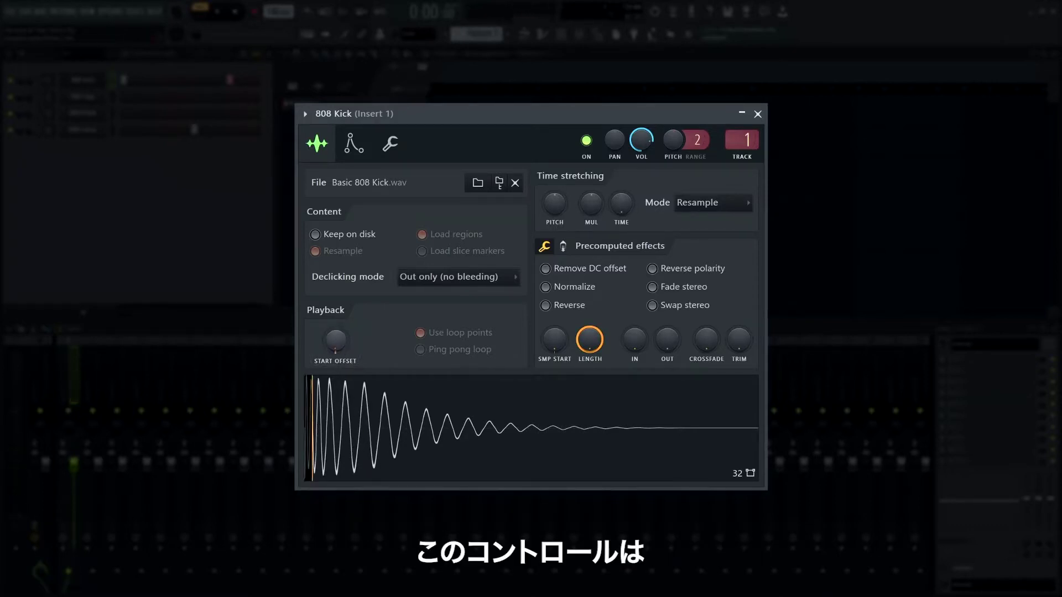
left_click_drag(336, 340, 335, 354)
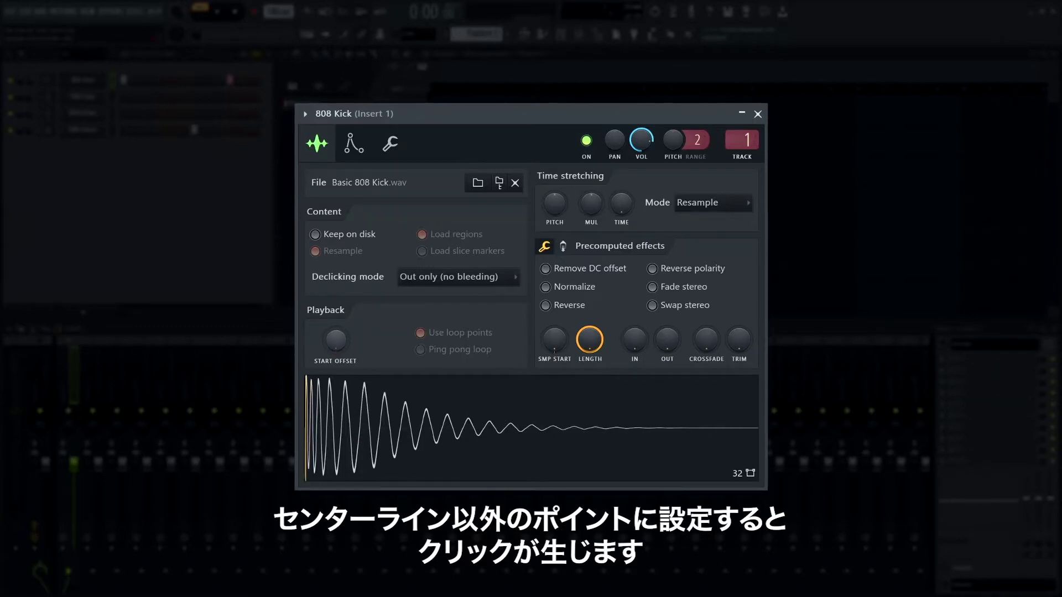
left_click(357, 437)
left_click_drag(338, 341, 338, 331)
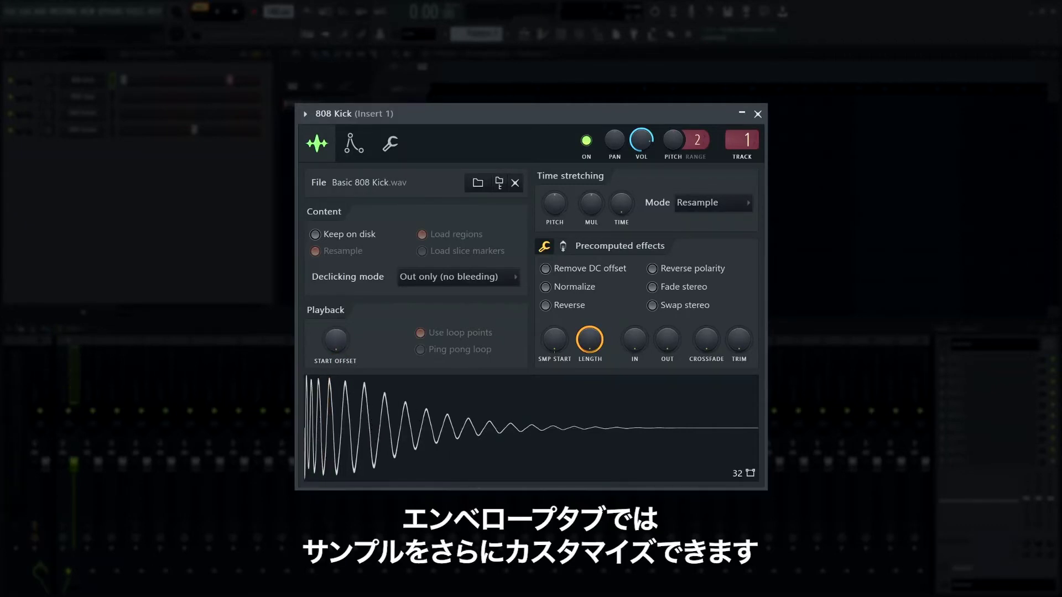
Enable the 808 Kick volume envelope with zero attack and a short hold, auditioning at C5.
left_click(352, 154)
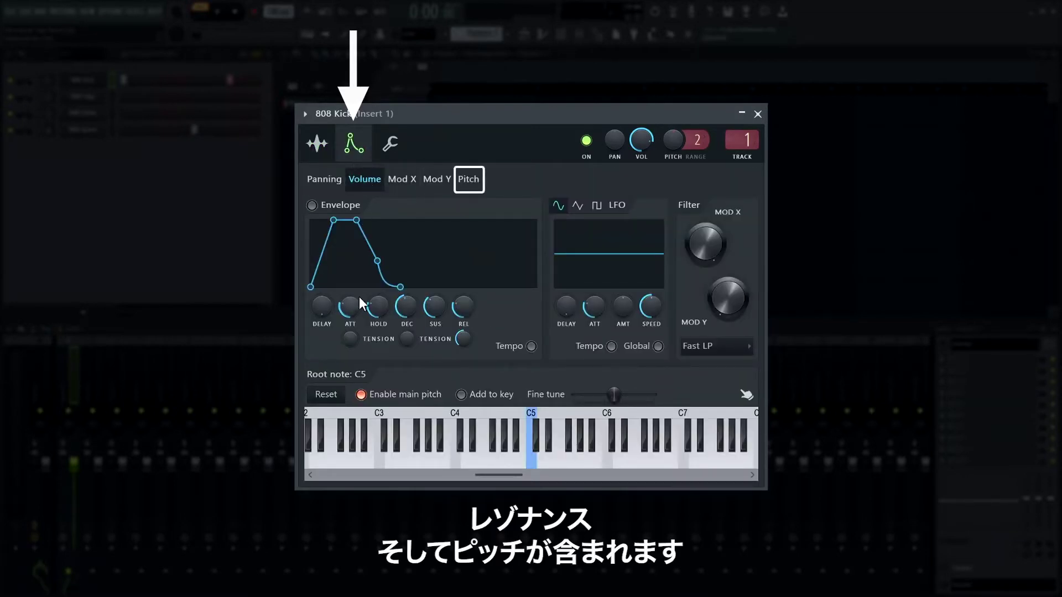
left_click_drag(349, 312, 349, 354)
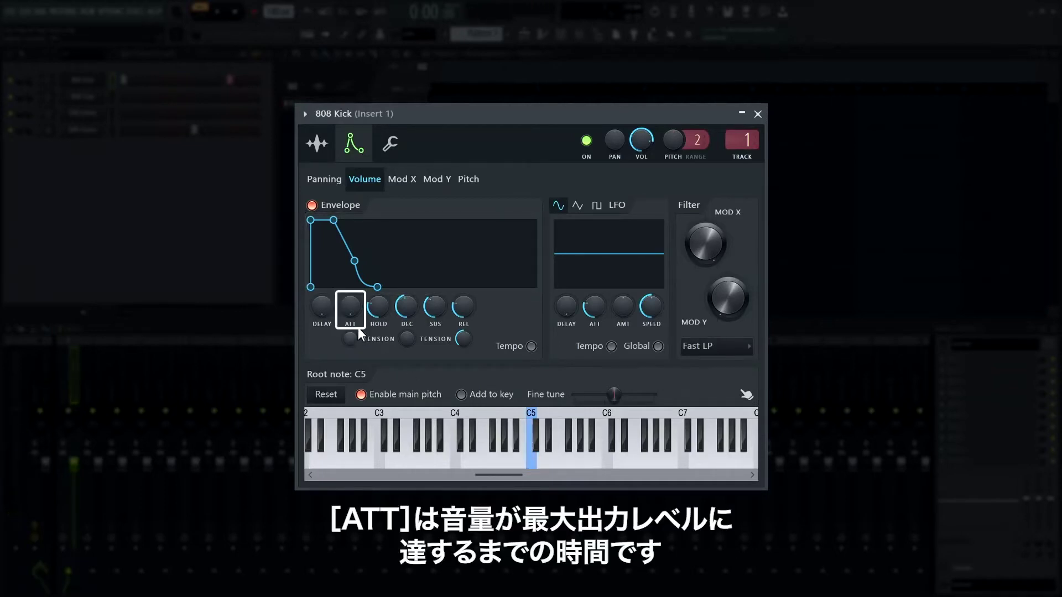
left_click_drag(350, 307, 350, 298)
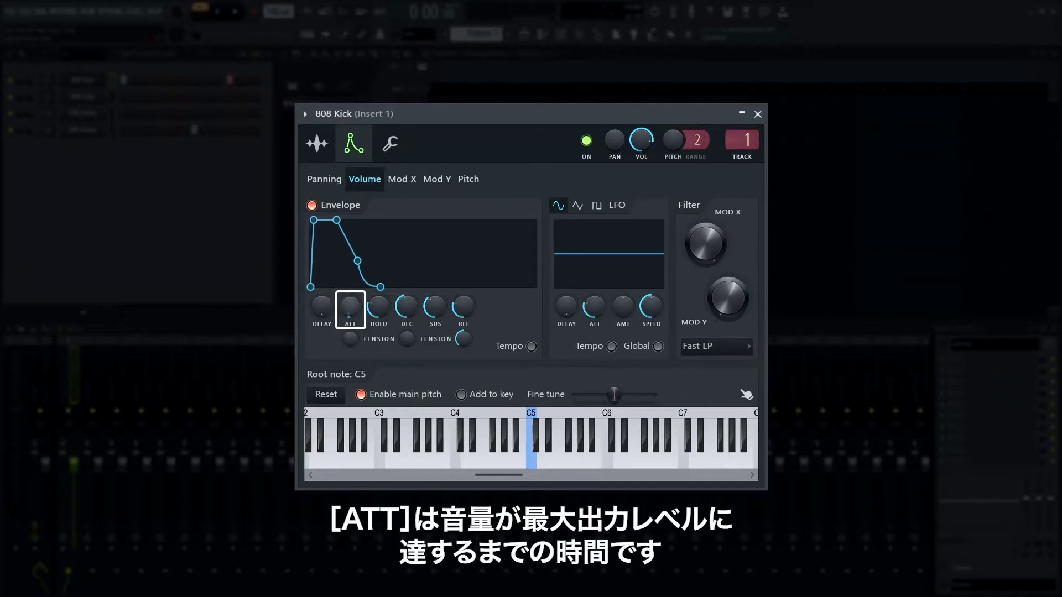
left_click(532, 464)
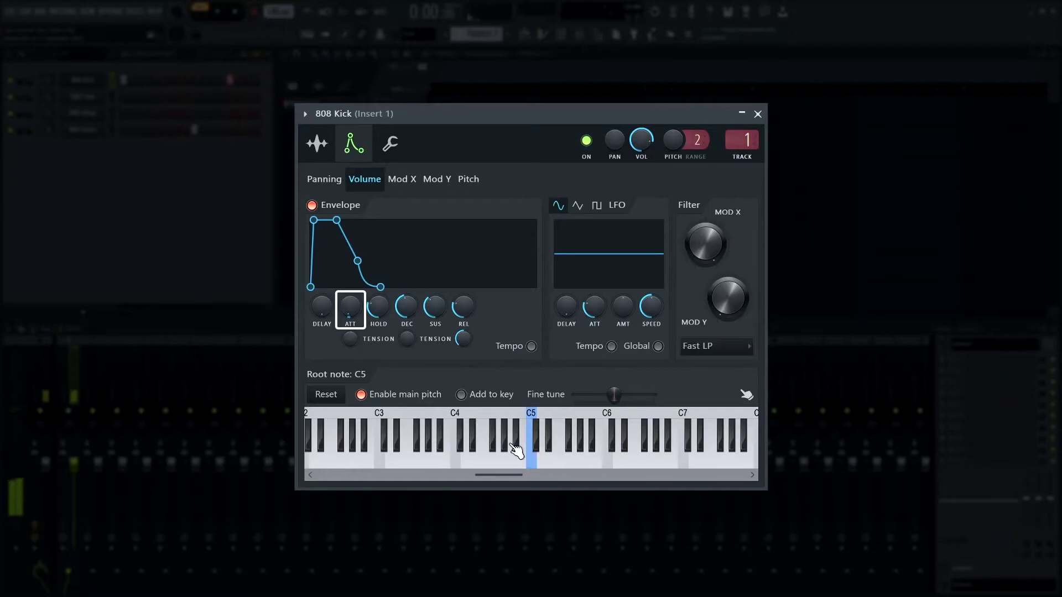
left_click_drag(350, 305, 406, 350)
left_click(533, 466)
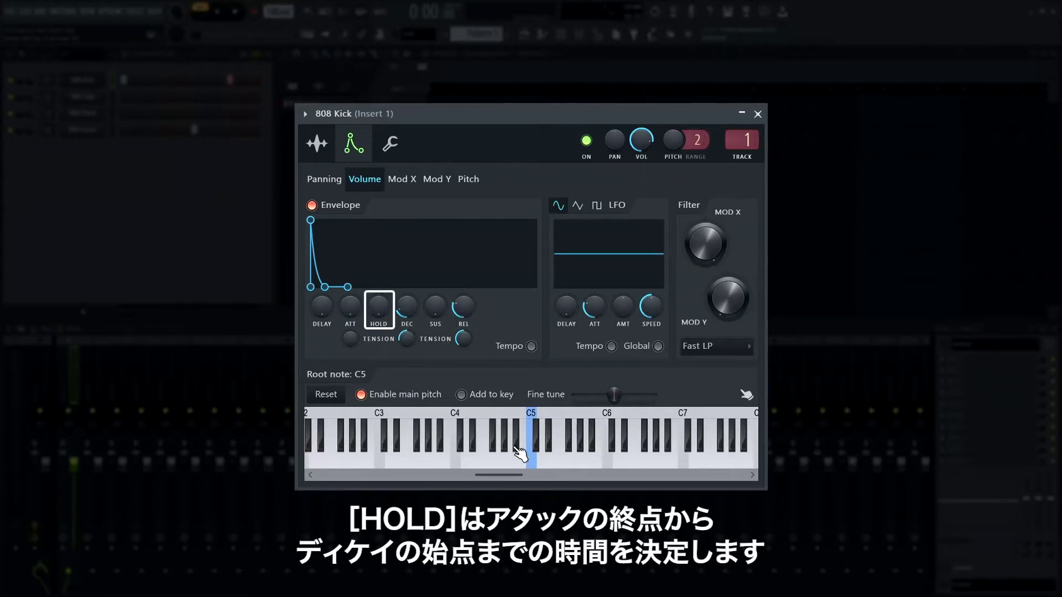
left_click_drag(385, 321, 386, 307)
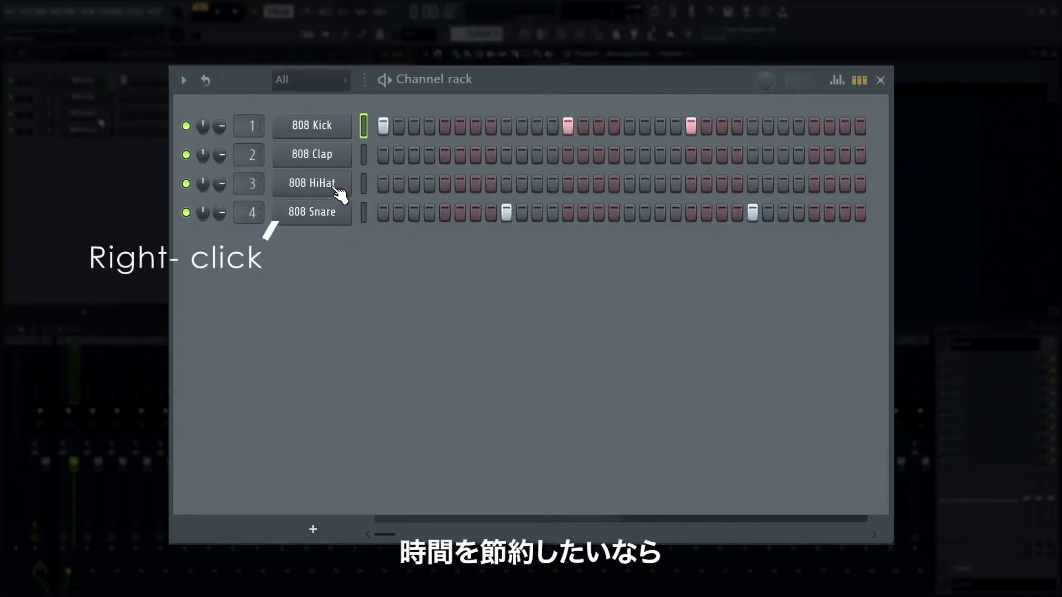
Fill the 808 HiHat row with a hit every 2 steps and play the pattern.
right_click(333, 187)
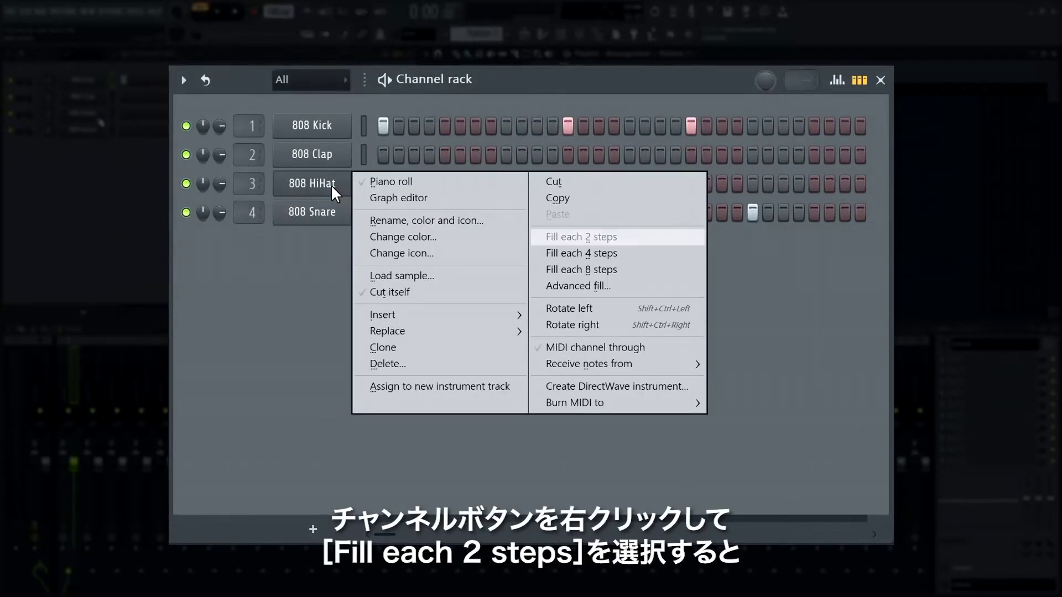
left_click(584, 236)
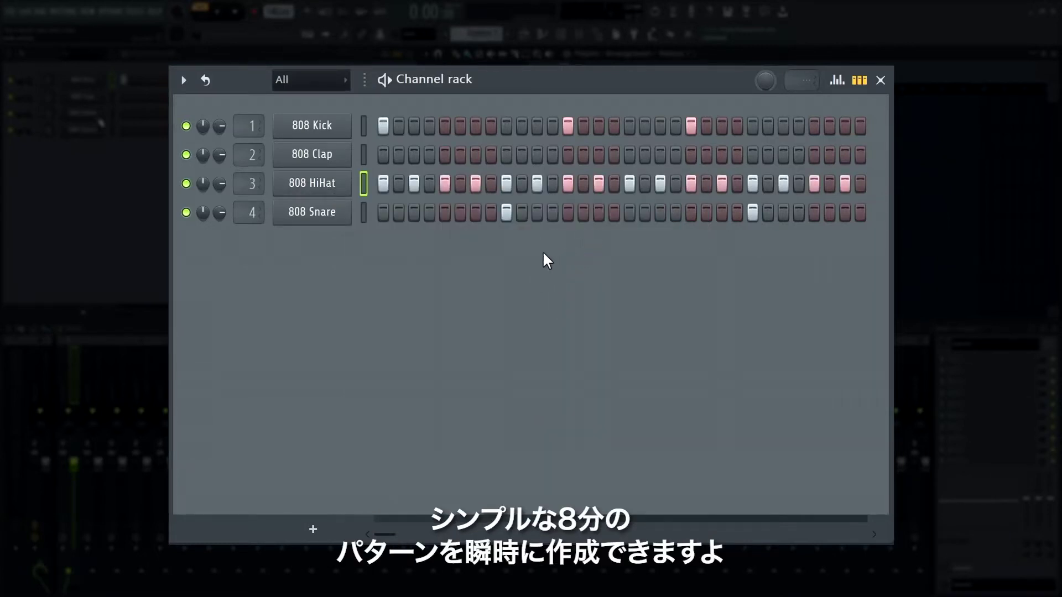
left_click(218, 11)
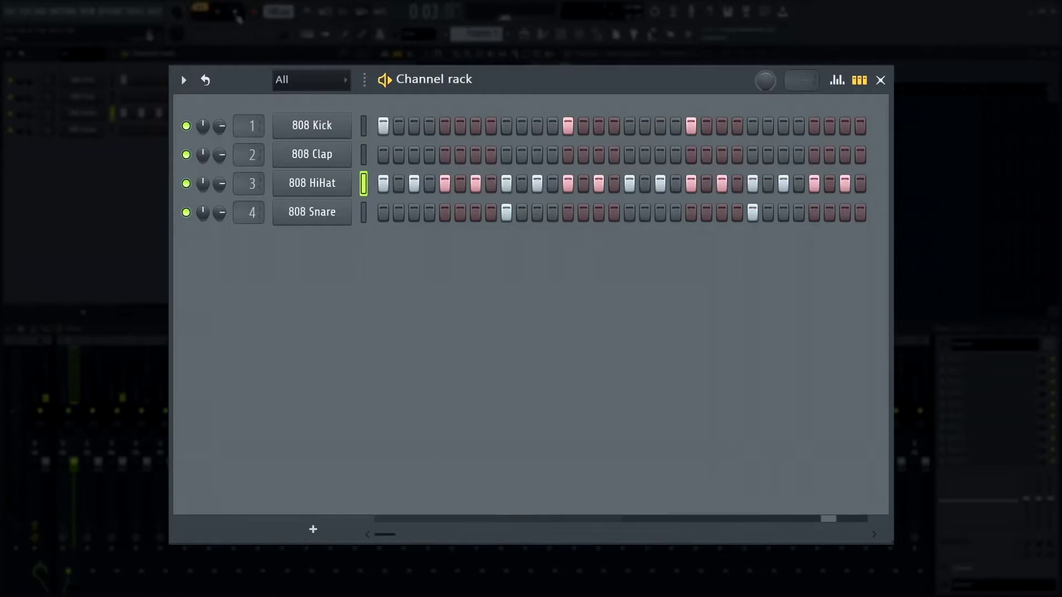
Rotate the hi-hat hits two steps left, then stop playback.
right_click(324, 184)
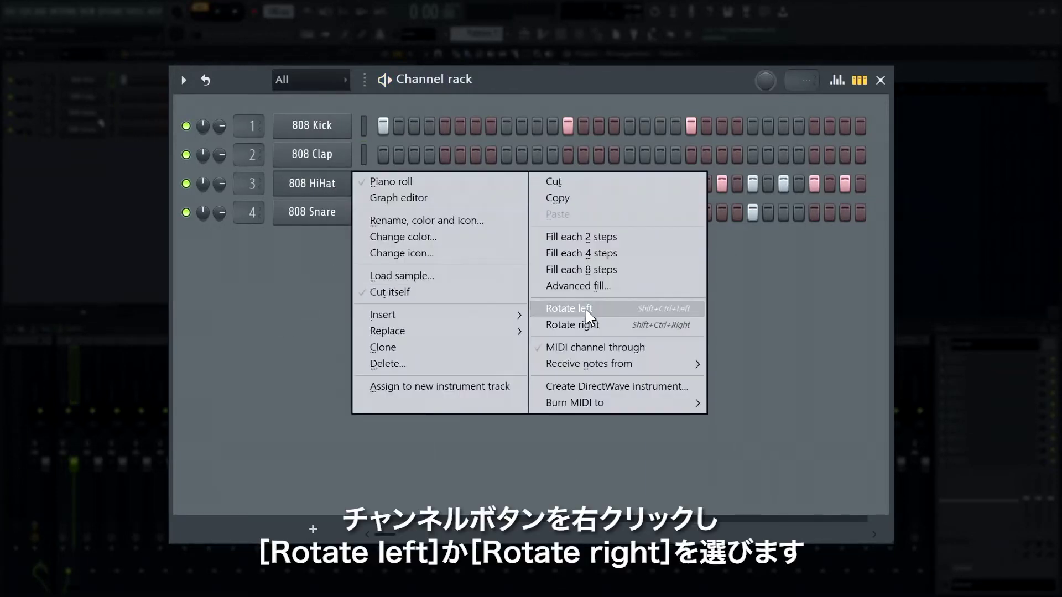
left_click(586, 311)
right_click(310, 181)
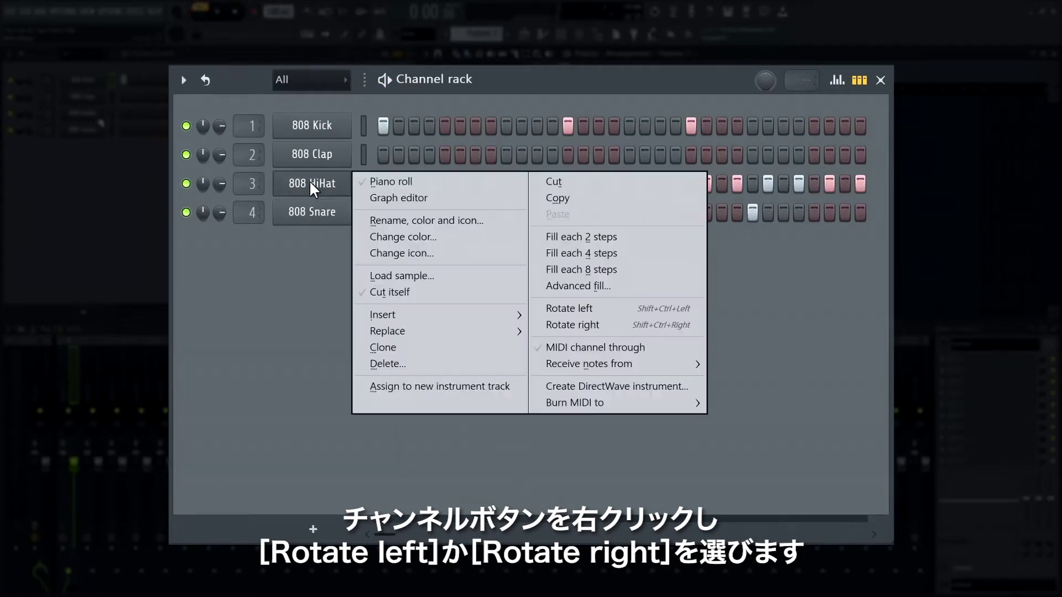
left_click(614, 310)
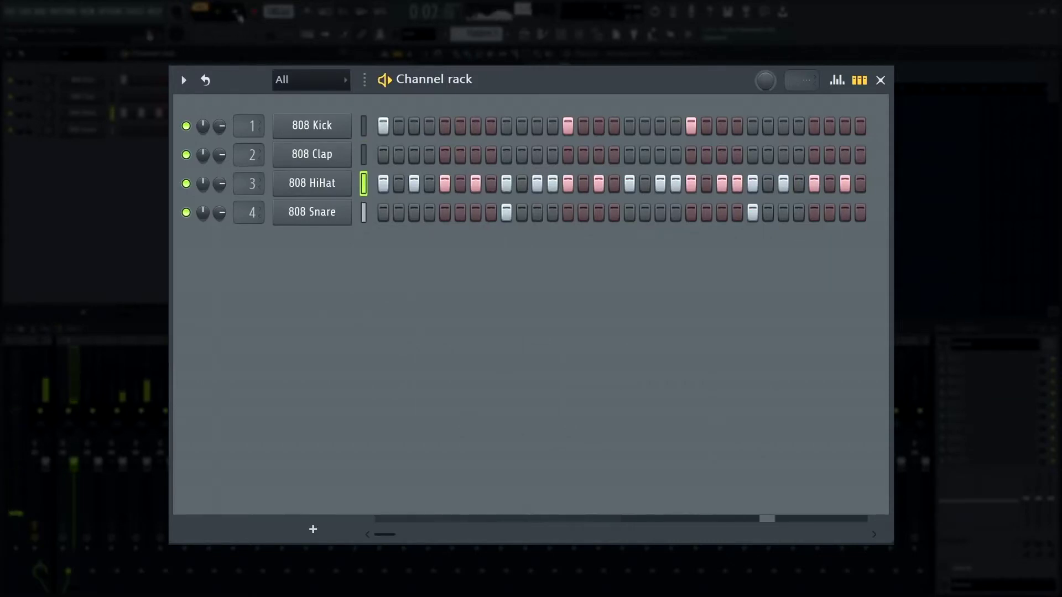
key("space")
Lower several 808 HiHat step velocities in the graph editor.
left_click(837, 80)
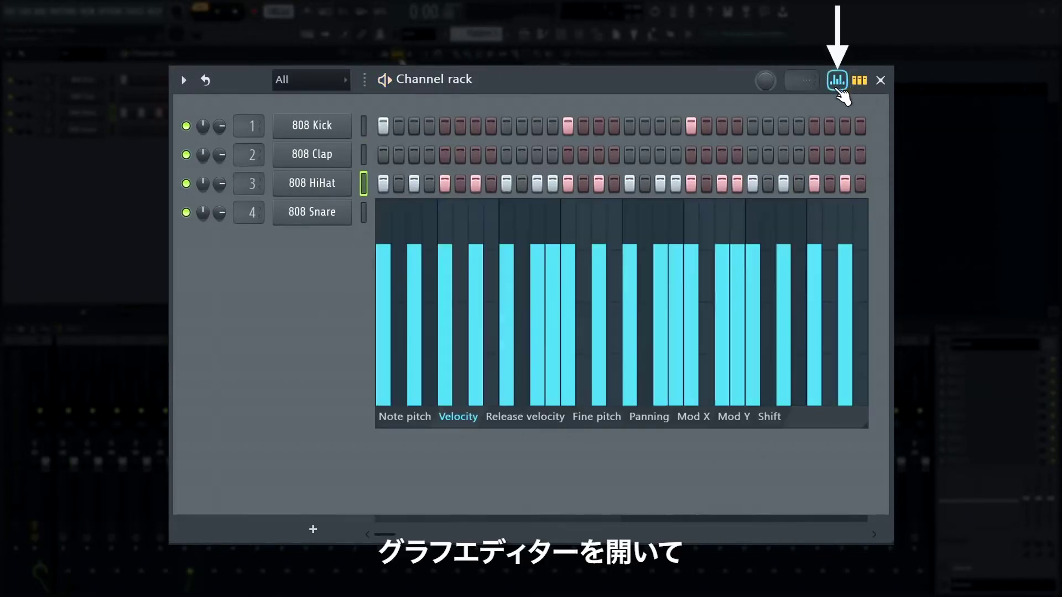
left_click(414, 320)
left_click(476, 320)
mouse_move(535, 297)
left_mouse_down()
mouse_move(548, 310)
mouse_move(552, 285)
left_mouse_up()
mouse_move(600, 326)
left_mouse_down()
mouse_move(656, 326)
mouse_move(688, 308)
mouse_move(716, 316)
mouse_move(736, 299)
mouse_move(774, 320)
mouse_move(827, 302)
mouse_move(873, 322)
left_mouse_up()
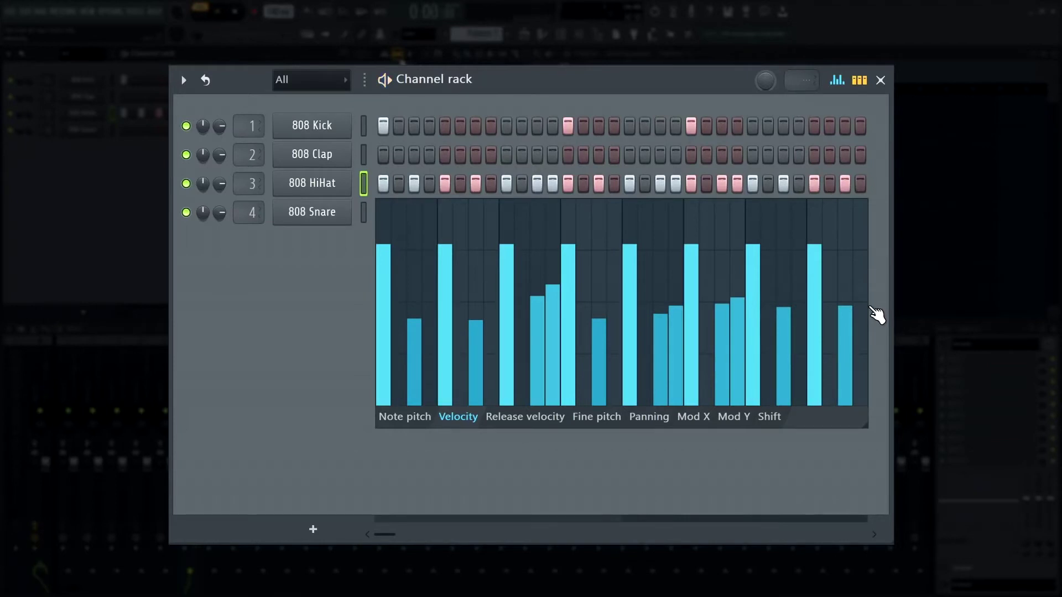
Stop playback and paint Pattern 1 at bars 1 and 3 of Track 1.
left_click(577, 12)
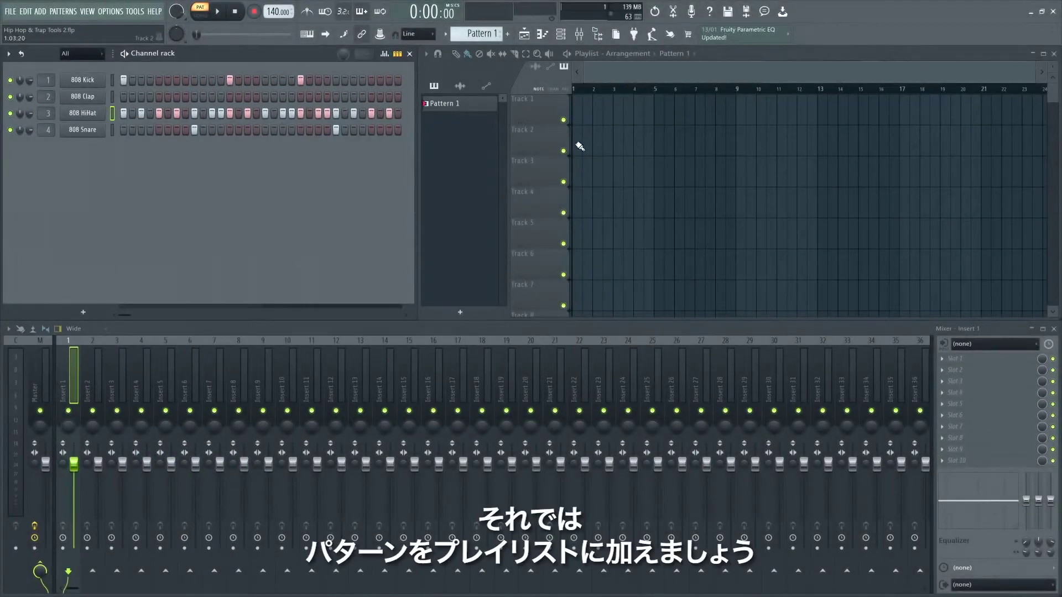
left_click(580, 109)
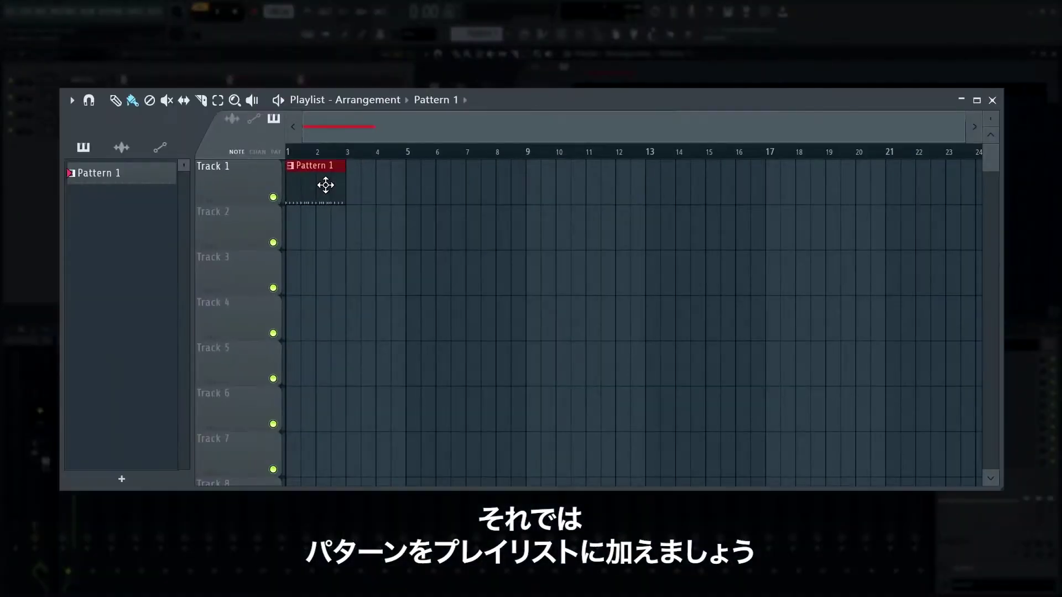
left_click(353, 200)
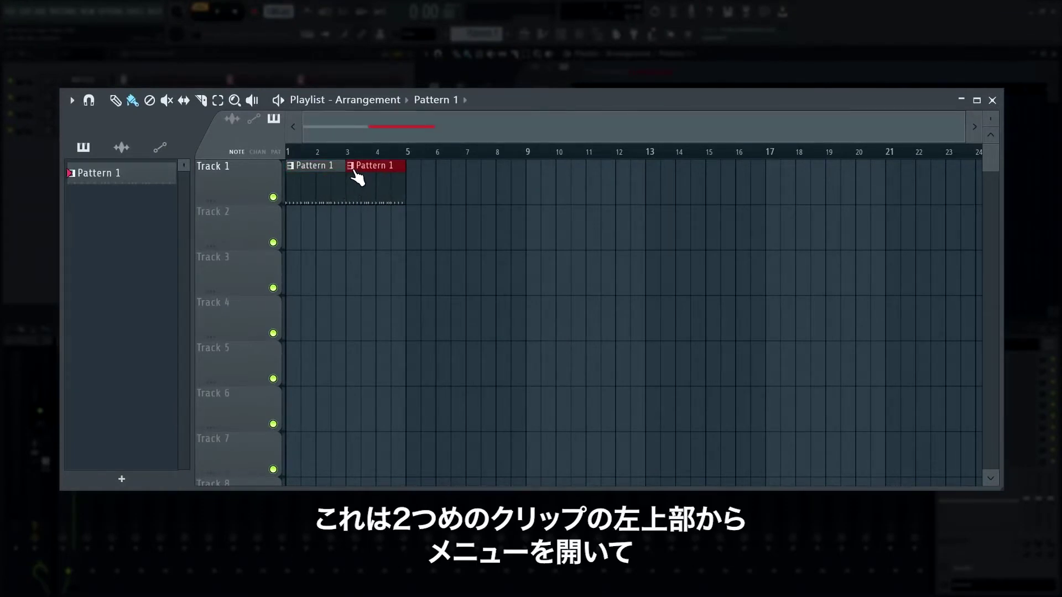
Make the second Track 1 clip unique as Pattern 2.
left_click(350, 166)
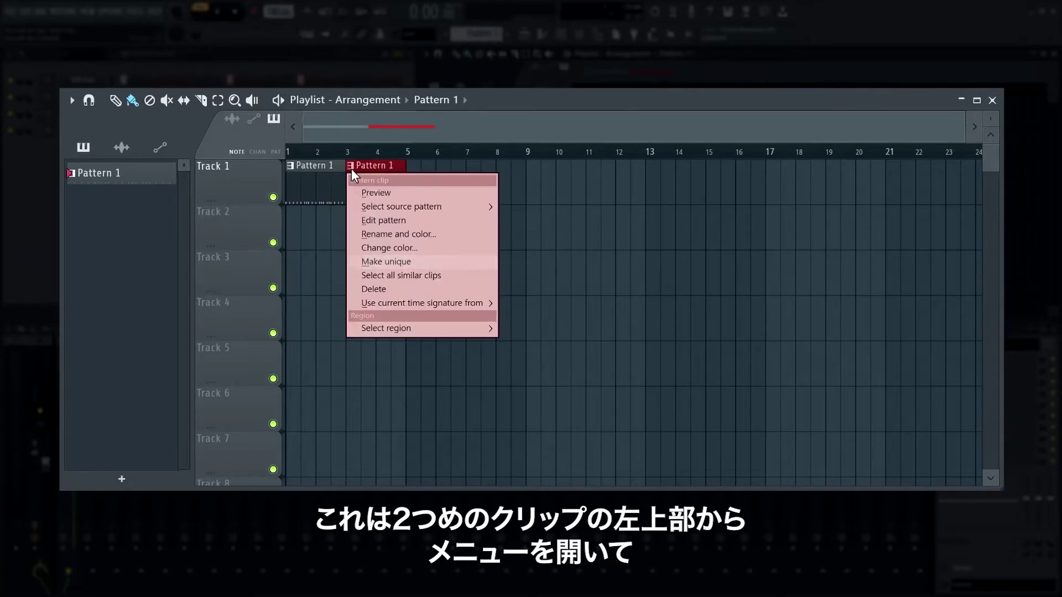
left_click(370, 263)
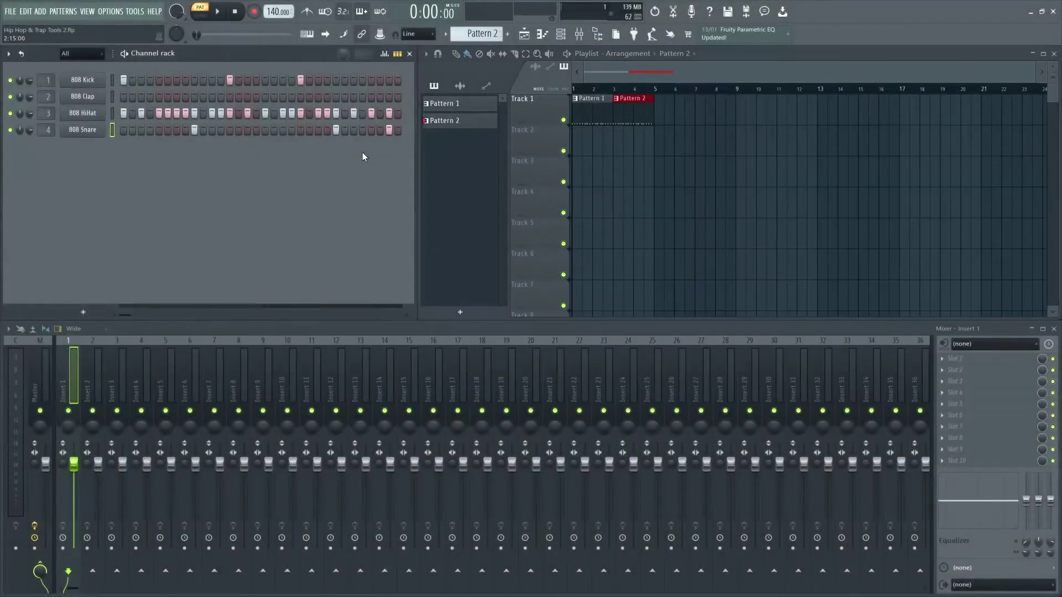
Move a Pattern 2 kick hit one step later, then play the playlist in Song mode.
left_click(300, 81)
left_click(318, 81)
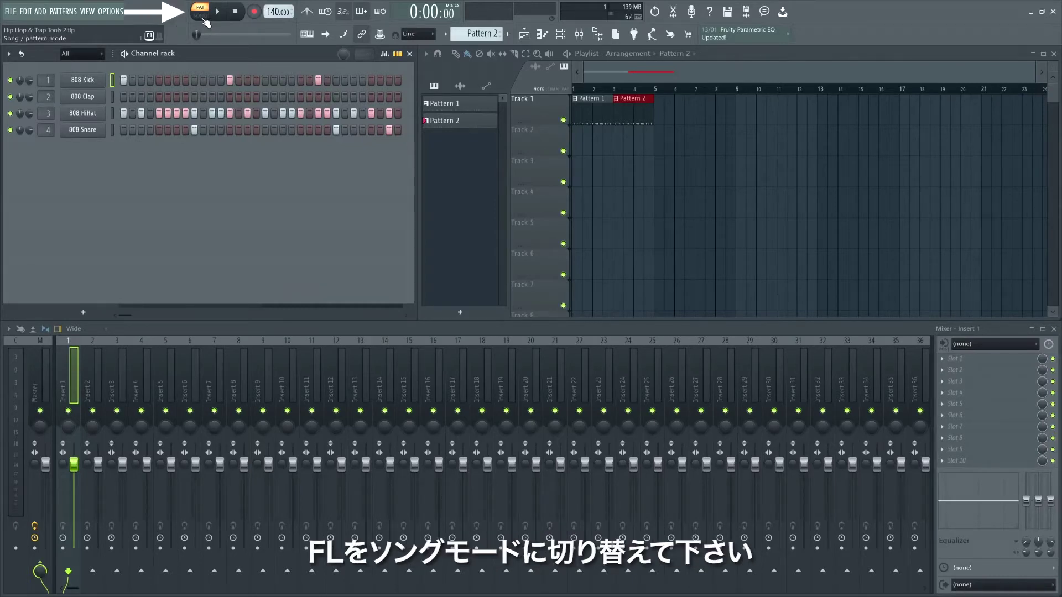
left_click(204, 16)
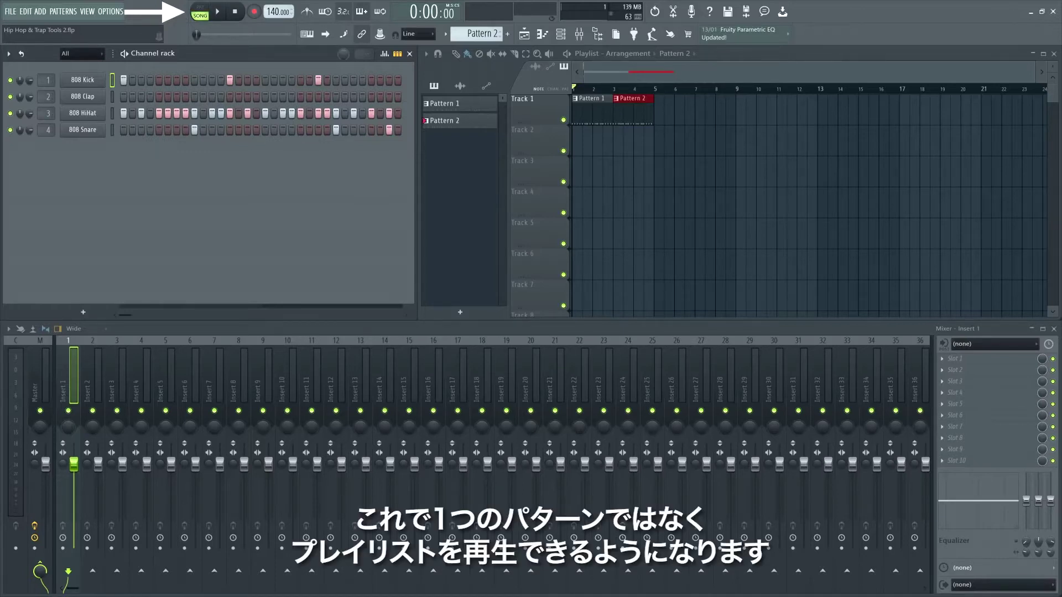
left_click(224, 15)
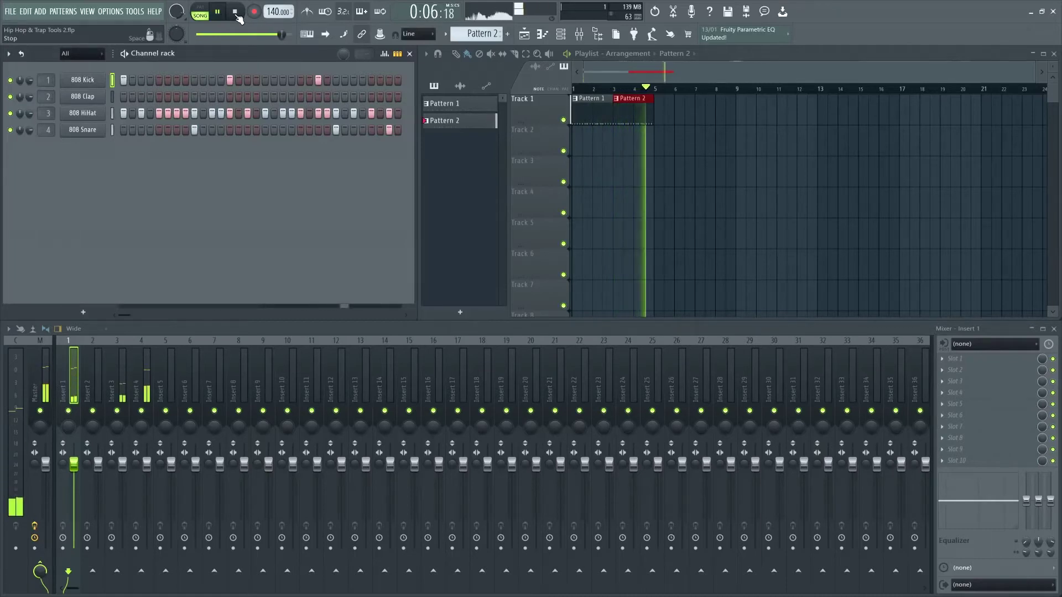
left_click(236, 13)
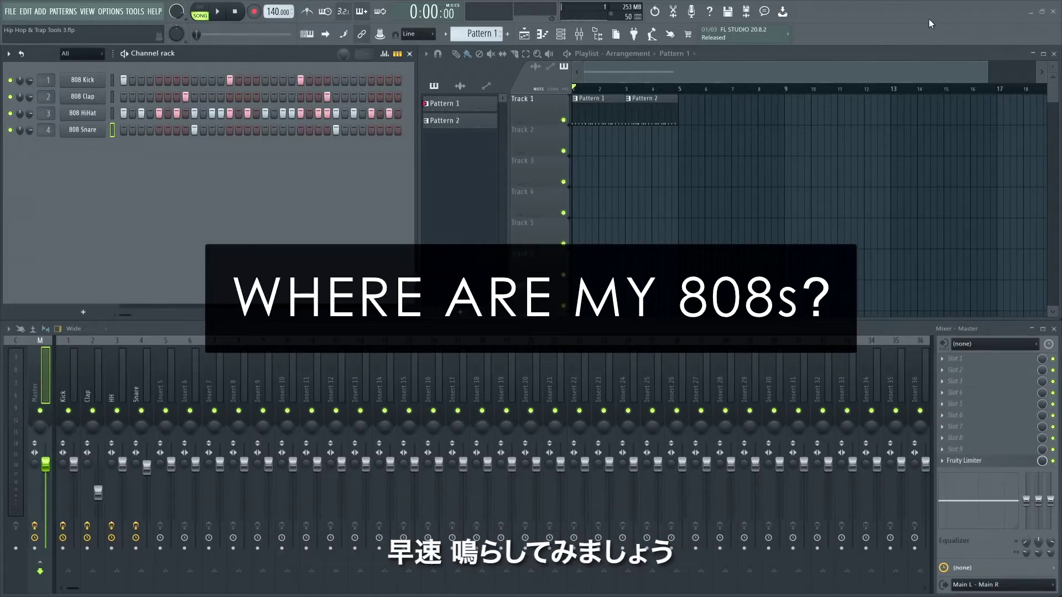
Find FLEX in the plugin picker by searching 'fle' and add it as a new instrument.
key("F8")
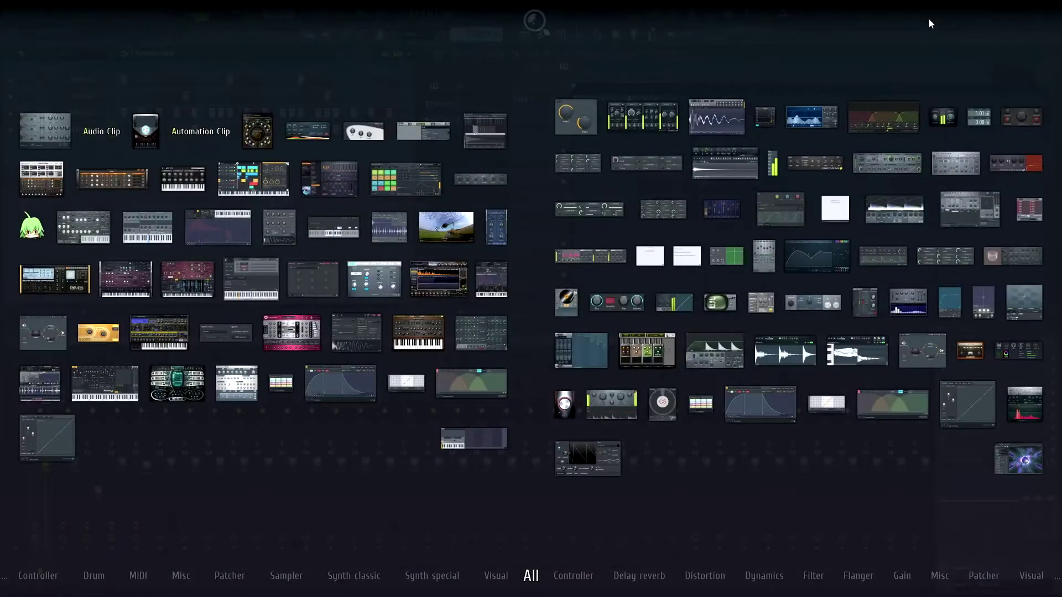
type("fle")
left_click_drag(334, 185, 544, 139)
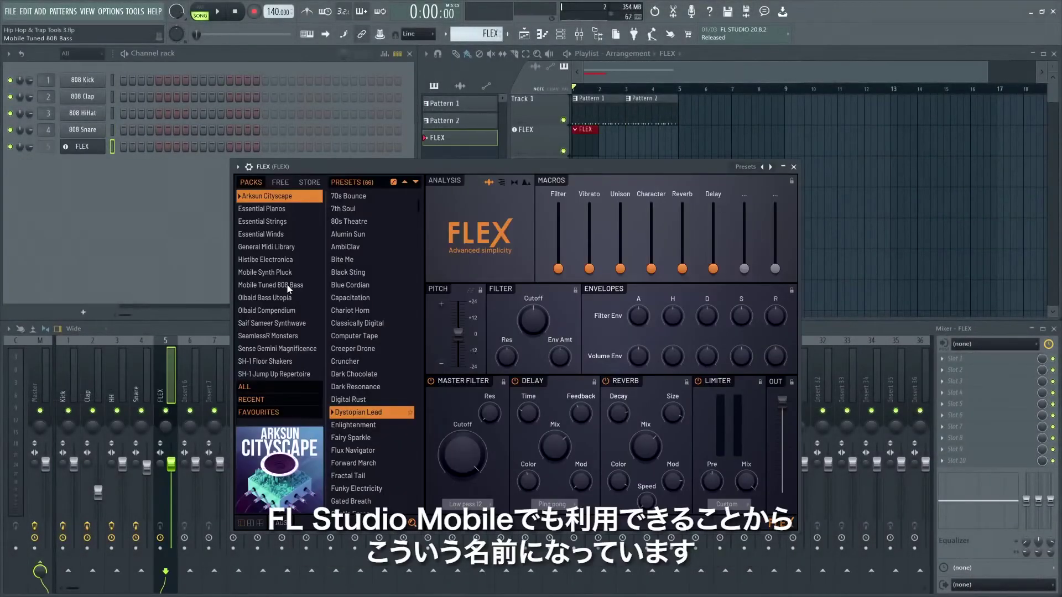
Audition the Mobile Tuned 808 Bass presets, then load 808 Synth Blasted.
left_click(287, 284)
left_click(320, 237)
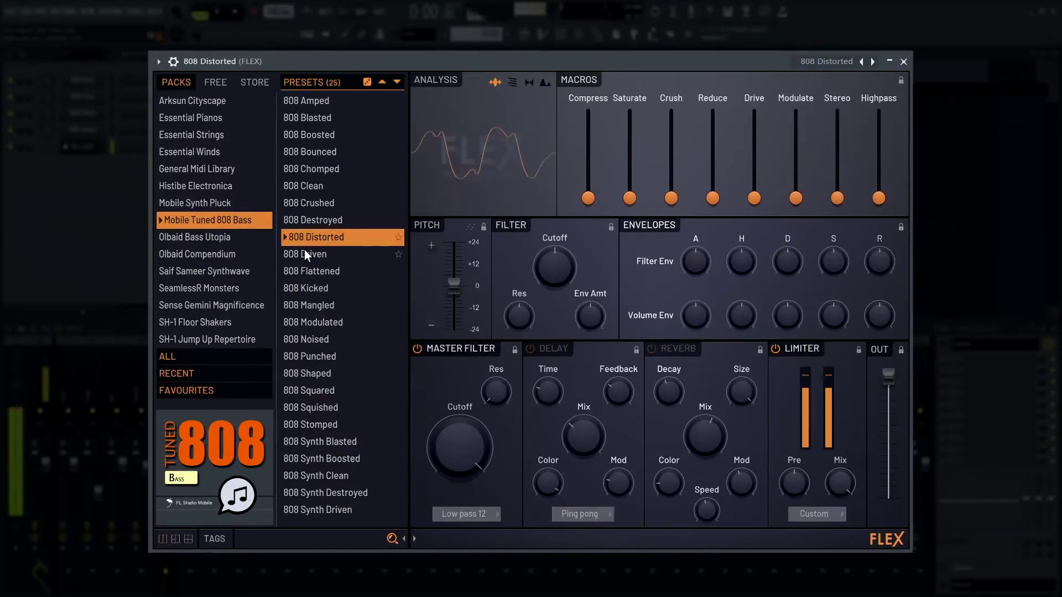
left_click(314, 253)
left_click(327, 318)
left_click(330, 157)
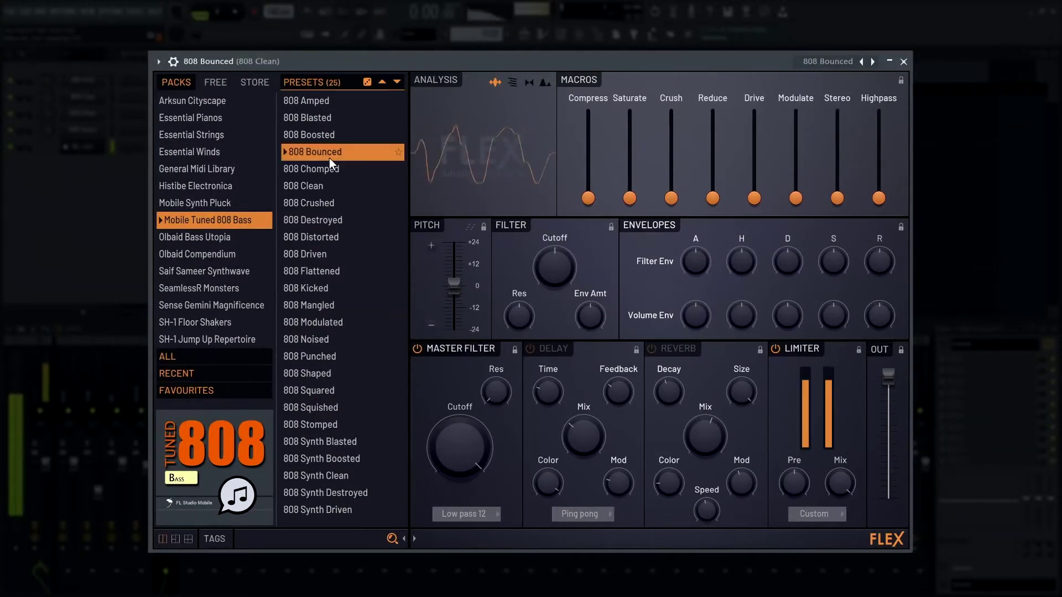
left_click(324, 444)
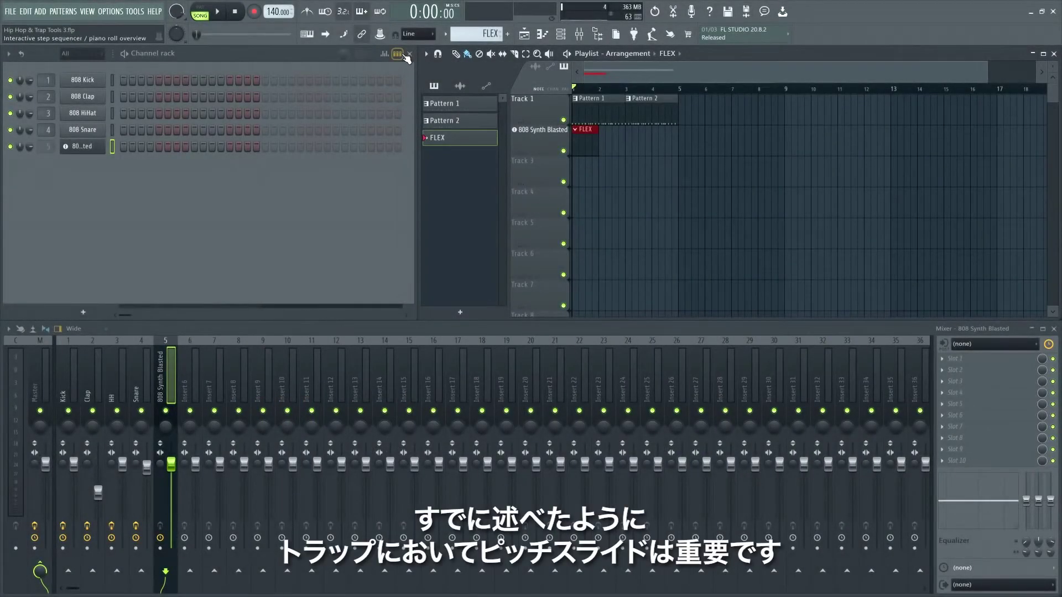
Draw one long B3 808 note at the start of bar 1.
left_click(402, 54)
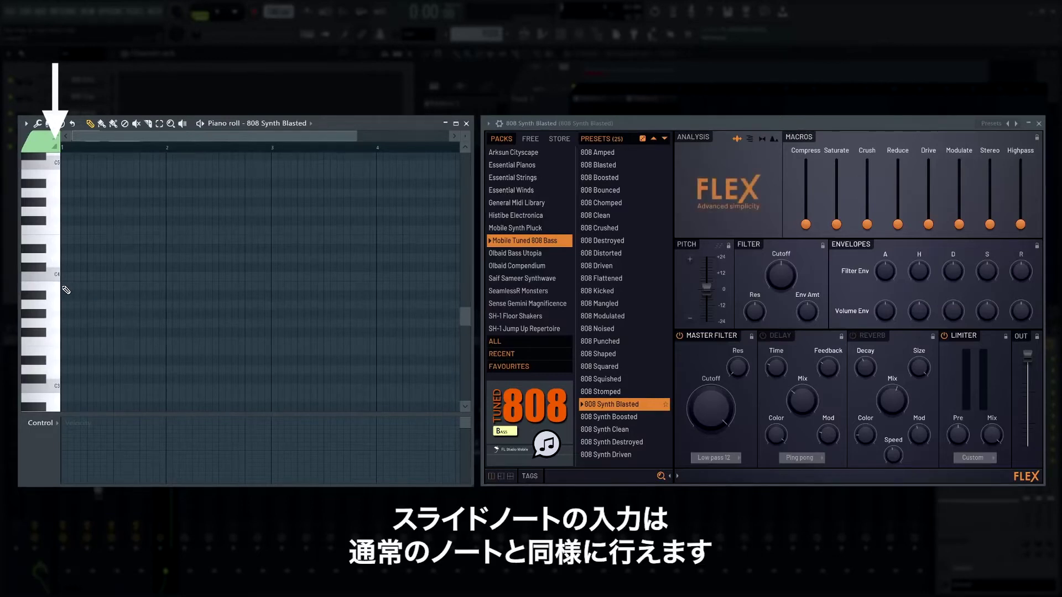
left_click(63, 286)
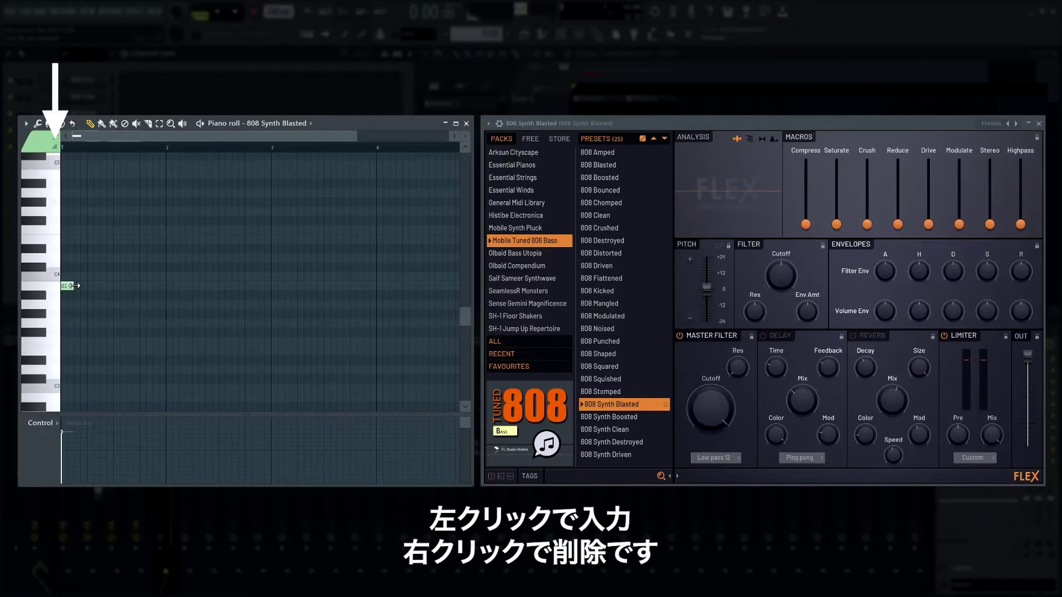
left_click_drag(73, 286, 106, 286)
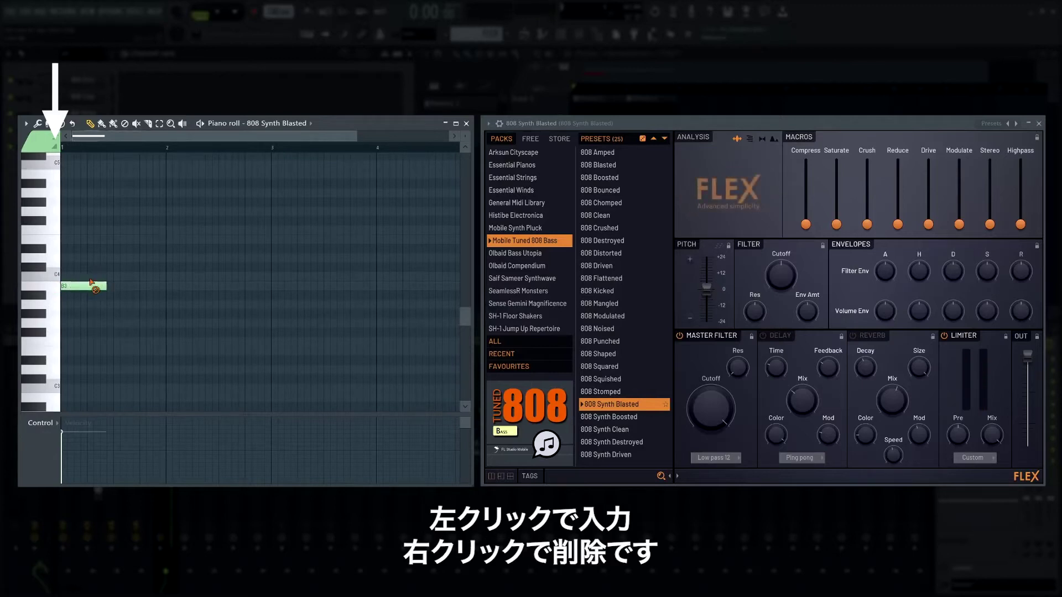
right_click(97, 286)
scroll(70, 396, "up", 3)
left_click(70, 393)
left_click_drag(105, 391, 215, 393)
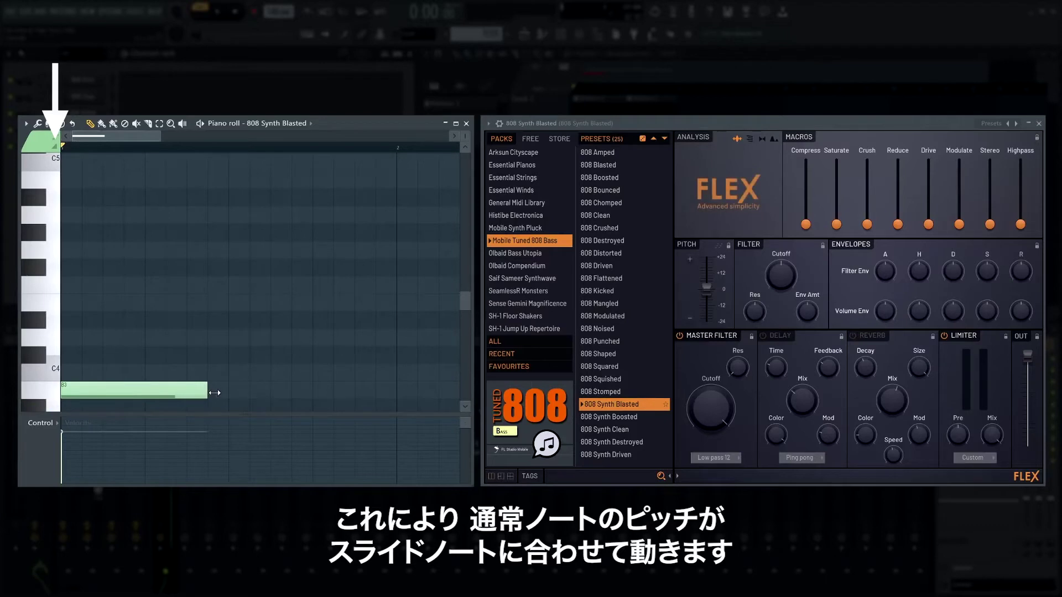
Add slide notes on B4 and B3 over the long note and play back the pitch bends.
left_click(69, 180)
left_click_drag(206, 181, 92, 184)
key("space")
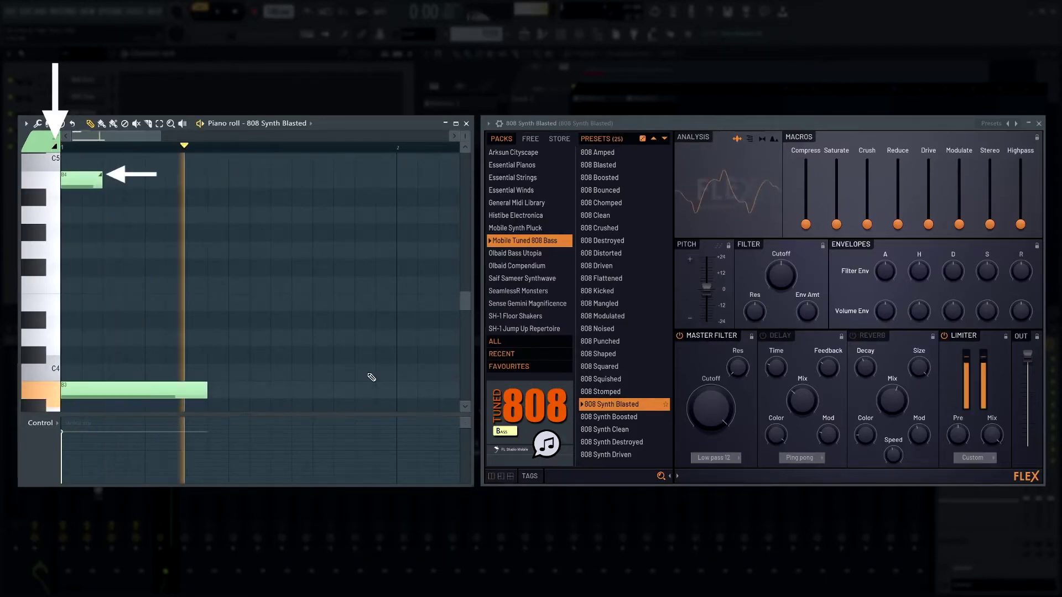
key("space")
left_click_drag(282, 356, 108, 390)
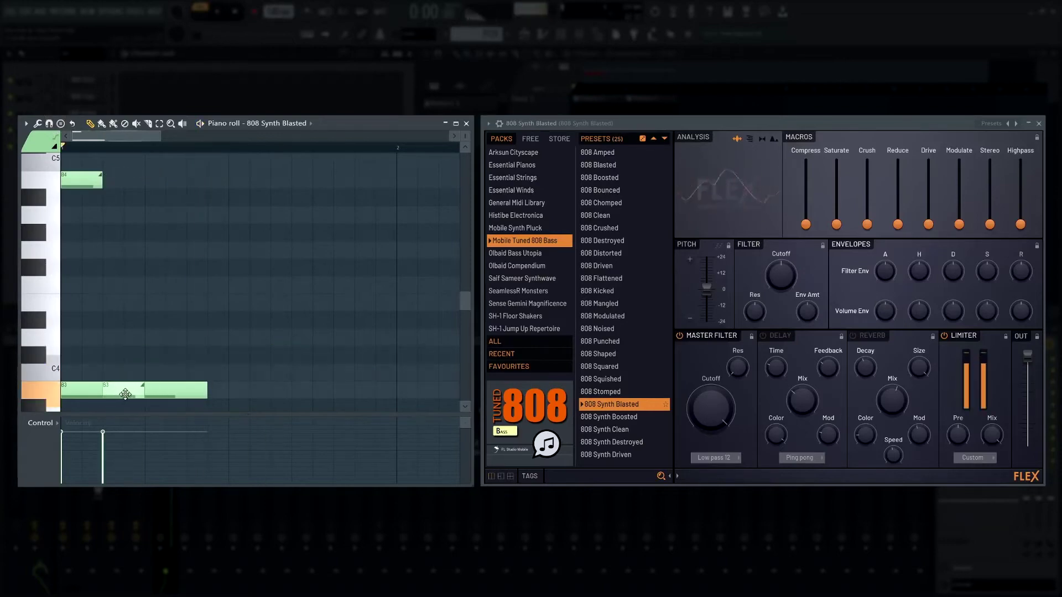
key("space")
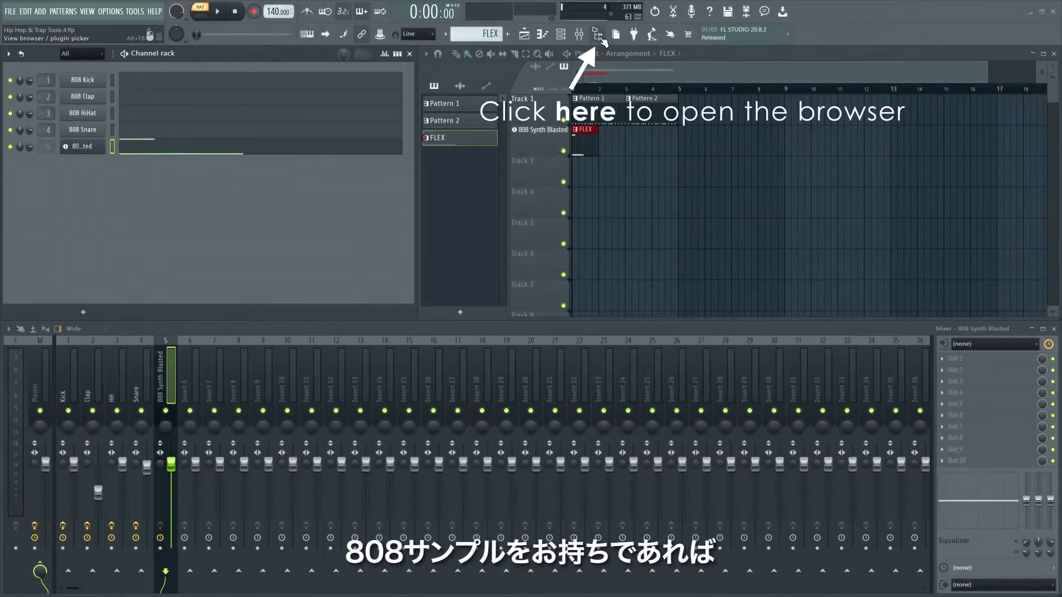
left_click(597, 35)
Load the 808 Kick sample as an instrument track and put a Tuner on its mixer insert.
left_click_drag(60, 196, 691, 176)
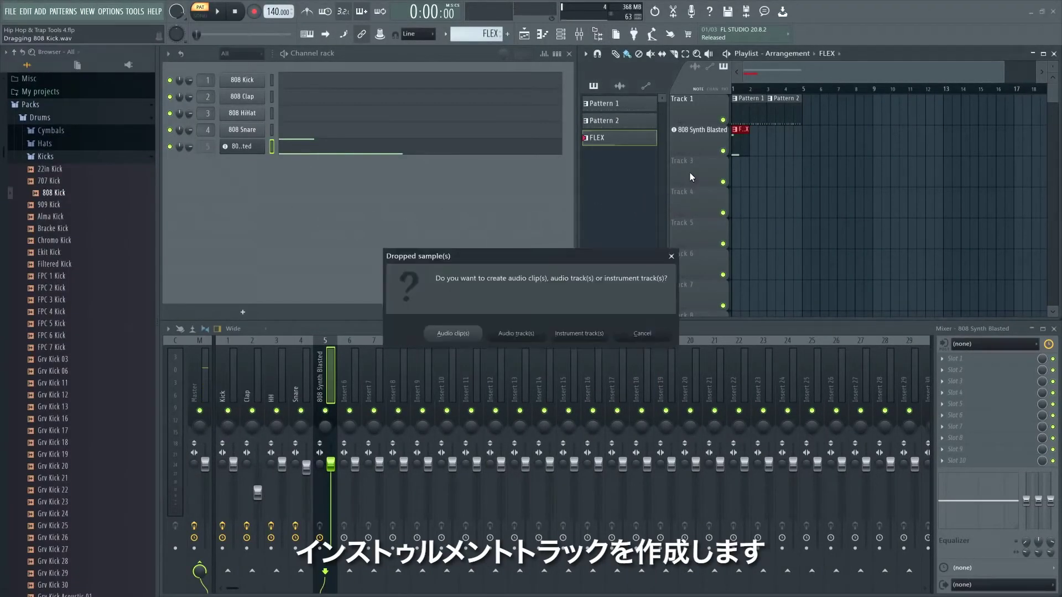
left_click(637, 366)
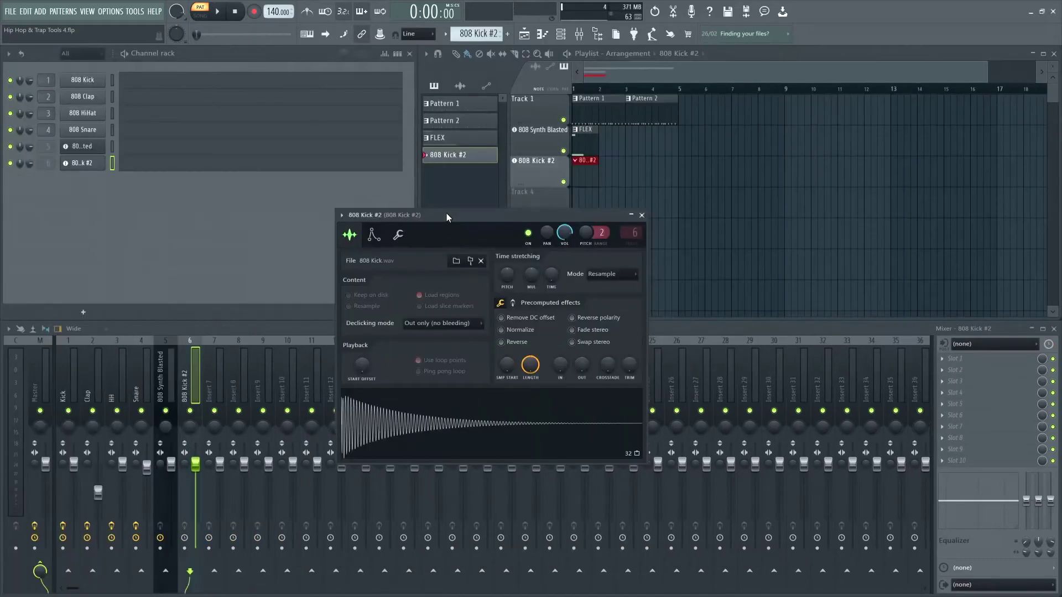
key("F8")
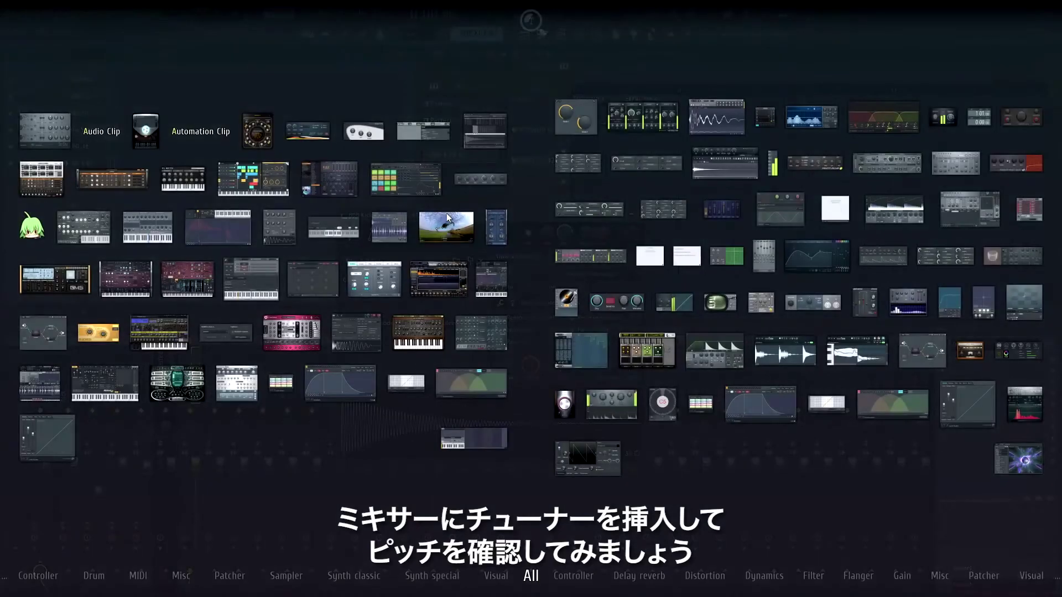
type("tun")
left_click_drag(664, 408, 965, 365)
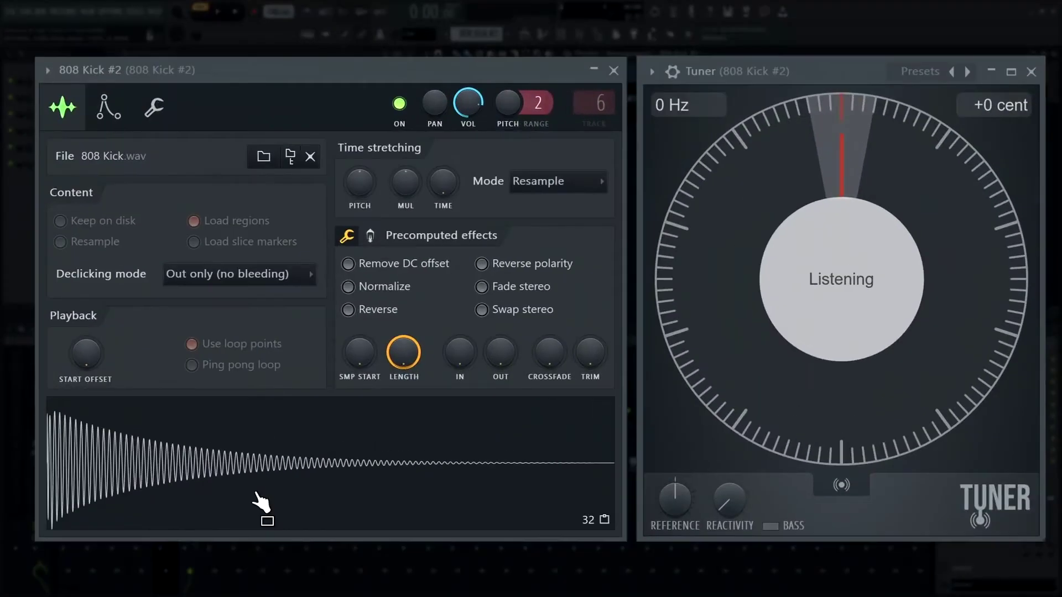
Set the 808 Kick's root note to G2 and fine-tune it until the Tuner reads in tune.
left_click(257, 494)
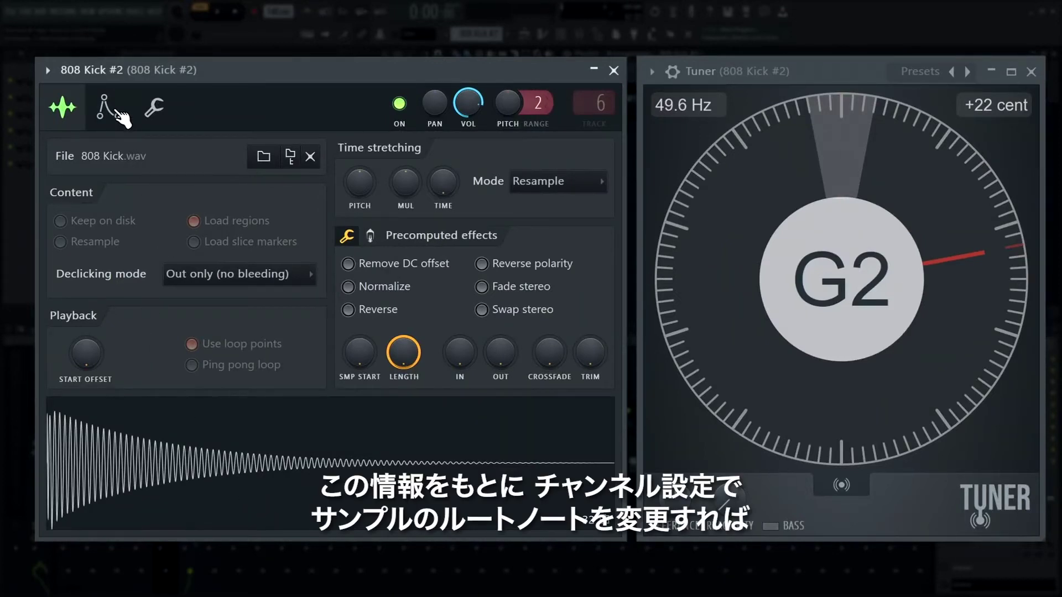
left_click(113, 110)
left_click_drag(297, 519, 191, 518)
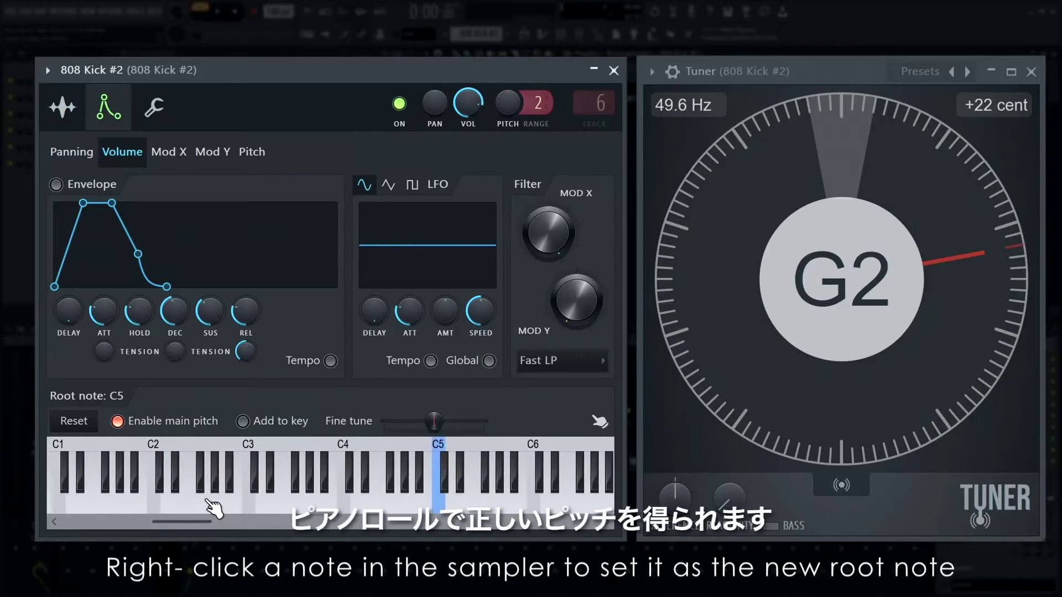
right_click(208, 503)
left_click(63, 108)
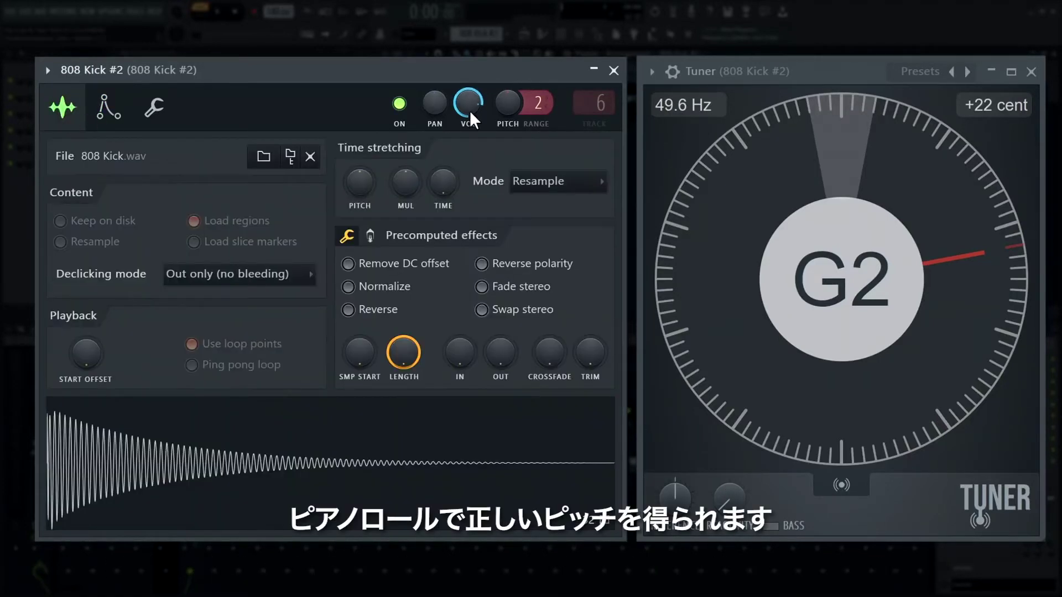
left_click(387, 470)
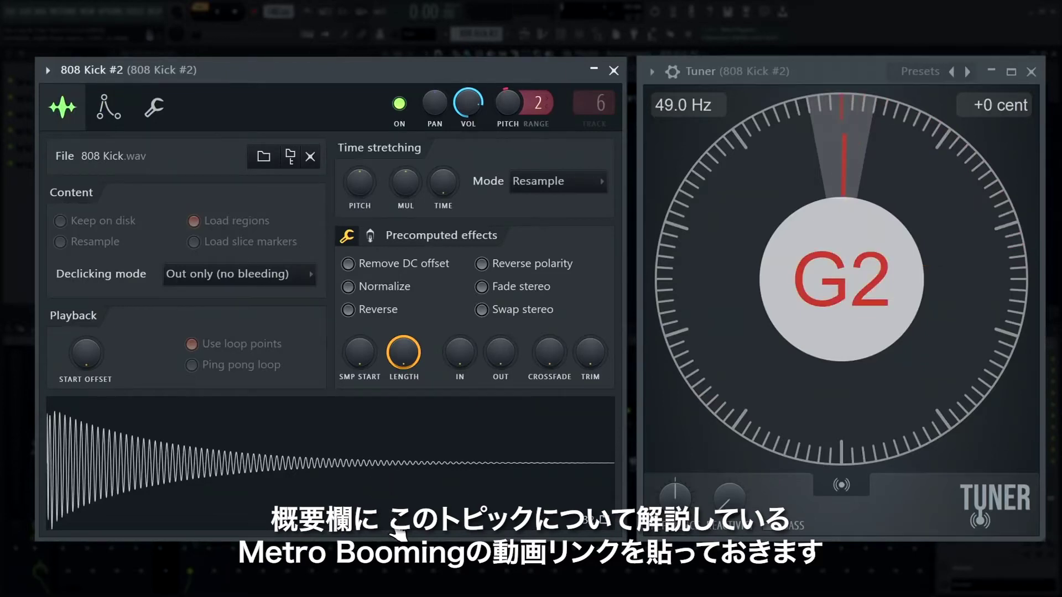
key("space")
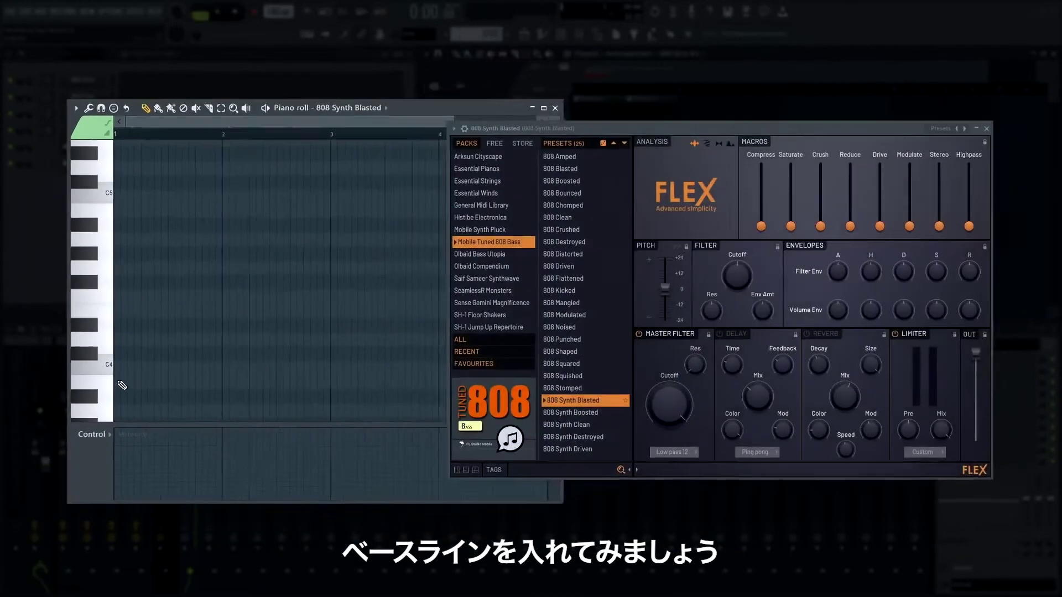
Draw a long low bass note and a higher note for 808 Synth Blasted, then play them back.
left_click_drag(62, 376, 98, 376)
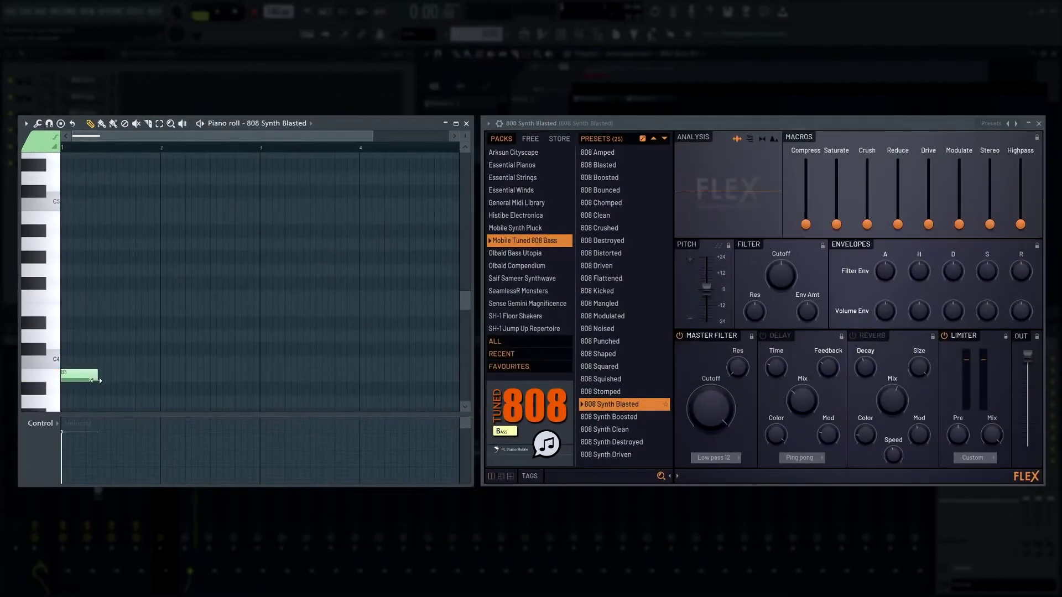
left_click(129, 217)
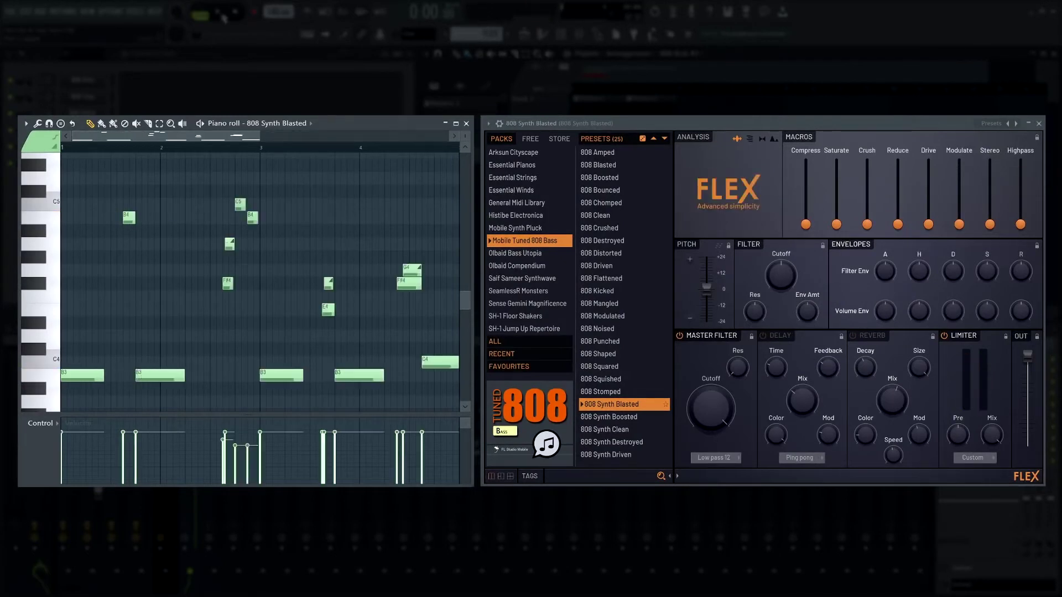
left_click(223, 16)
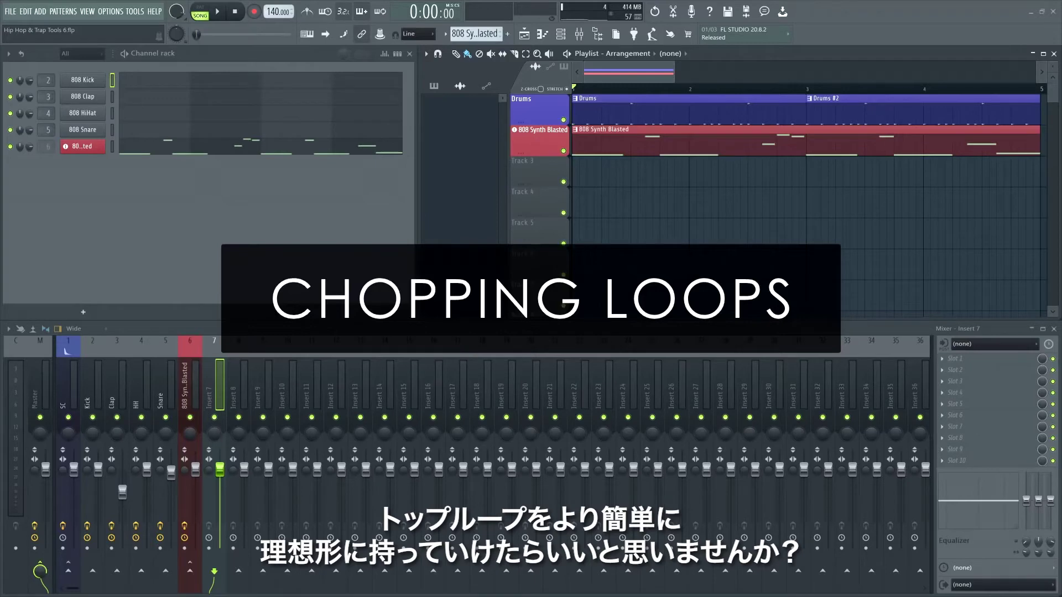
Drop the 120_PercShakers_TL loop from the Browser onto Track 3 as an audio track.
left_click(600, 38)
left_click_drag(112, 432, 697, 171)
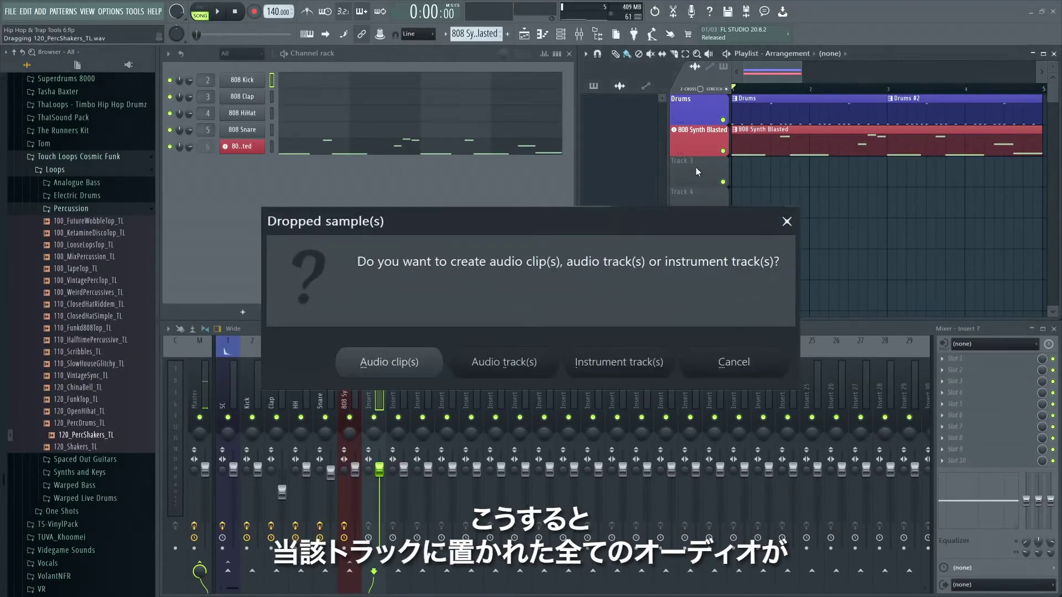
left_click(534, 372)
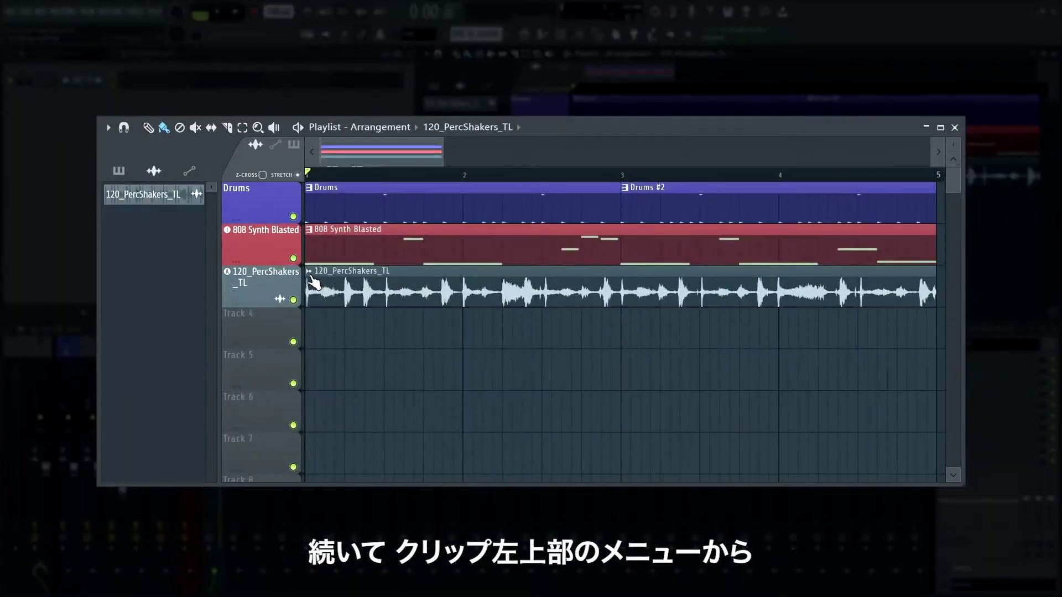
Chop the 120_PercShakers_TL clip into equal beat slices and play the result.
left_click(575, 161)
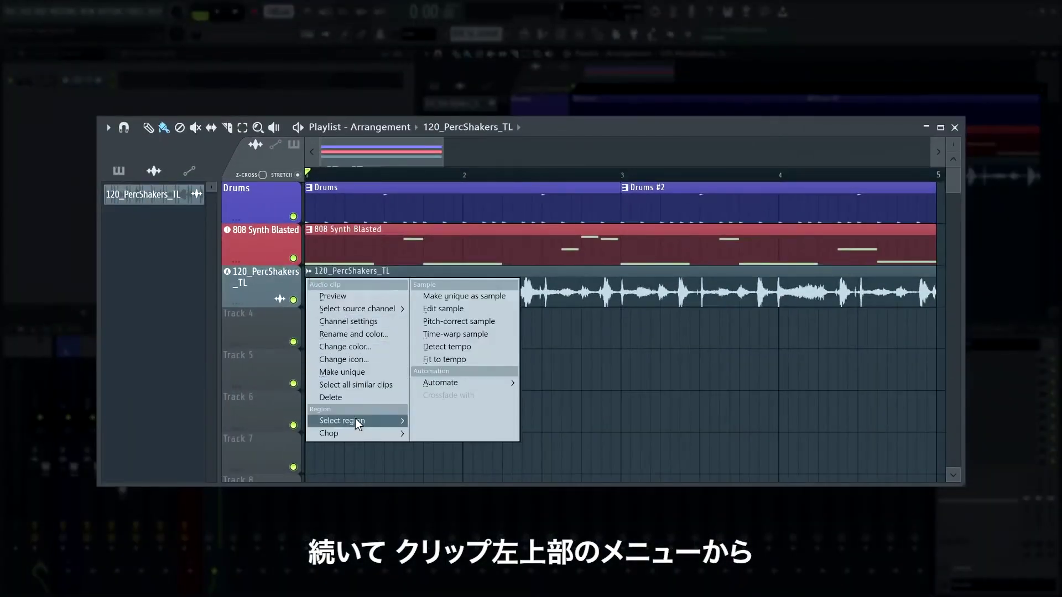
mouse_move(355, 433)
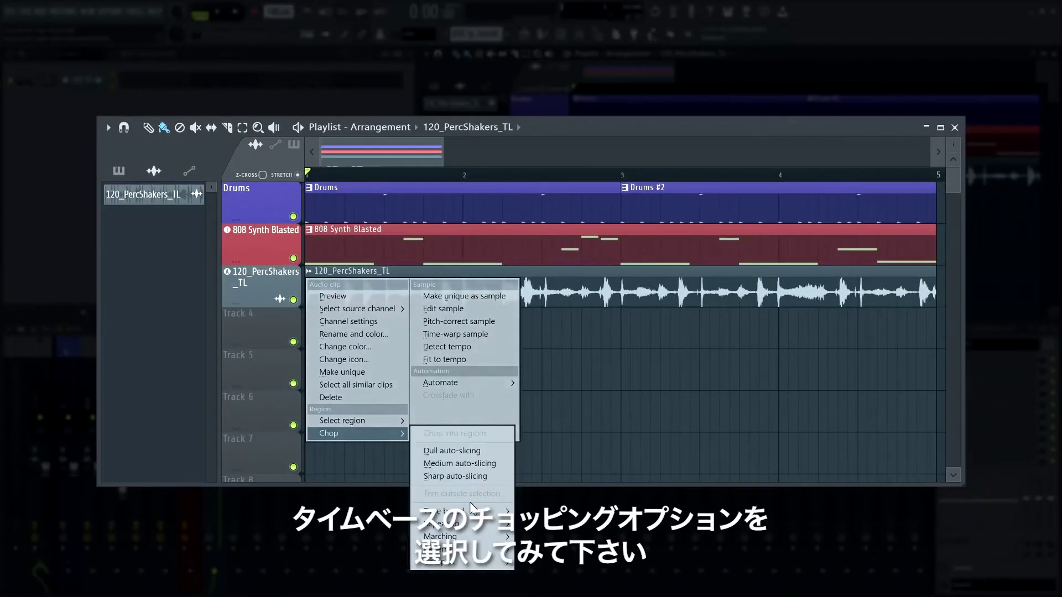
mouse_move(443, 511)
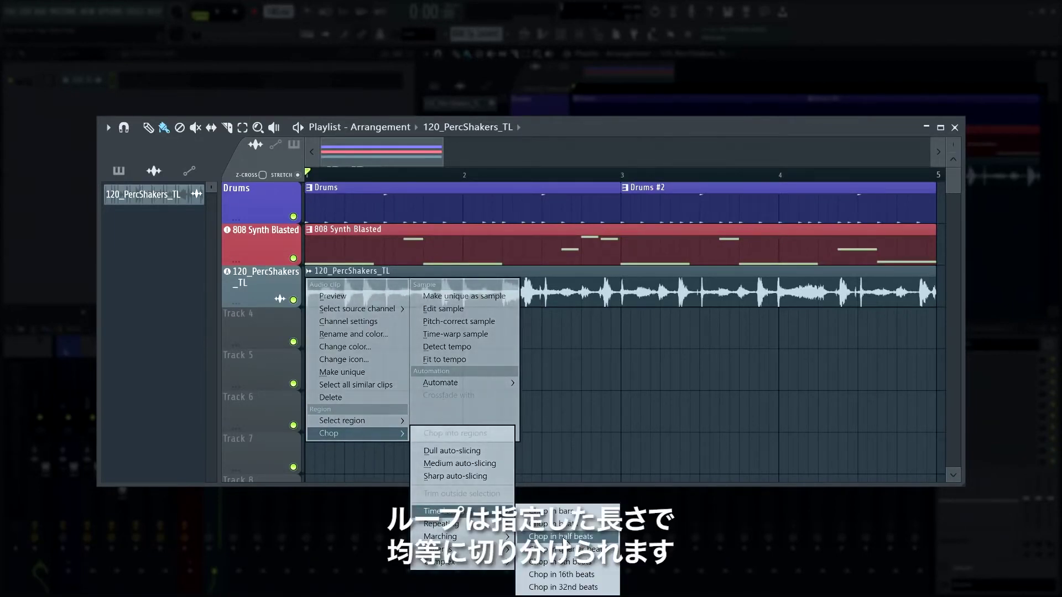
left_click(560, 536)
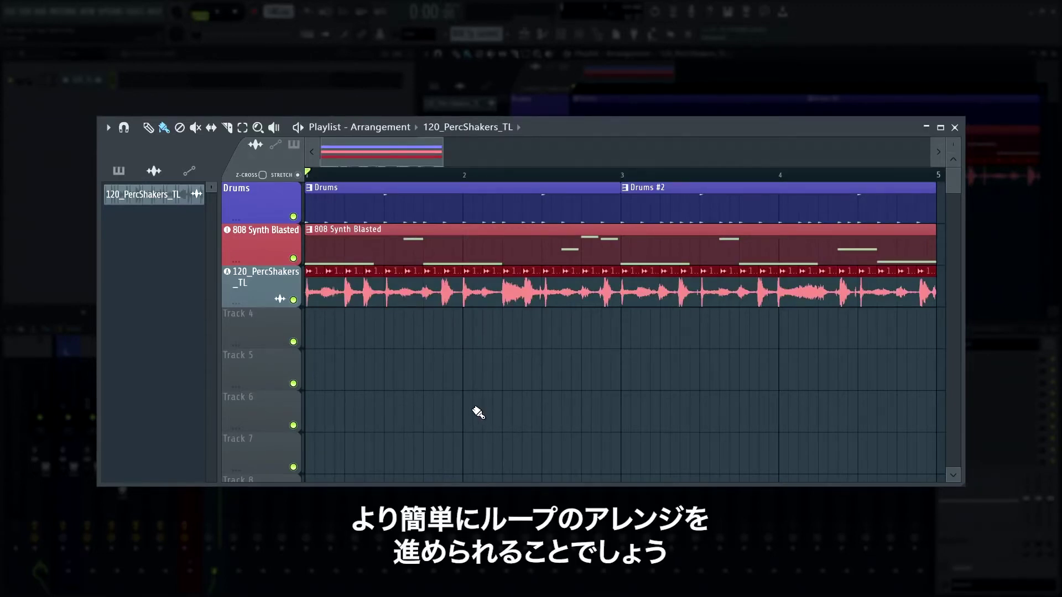
key("space")
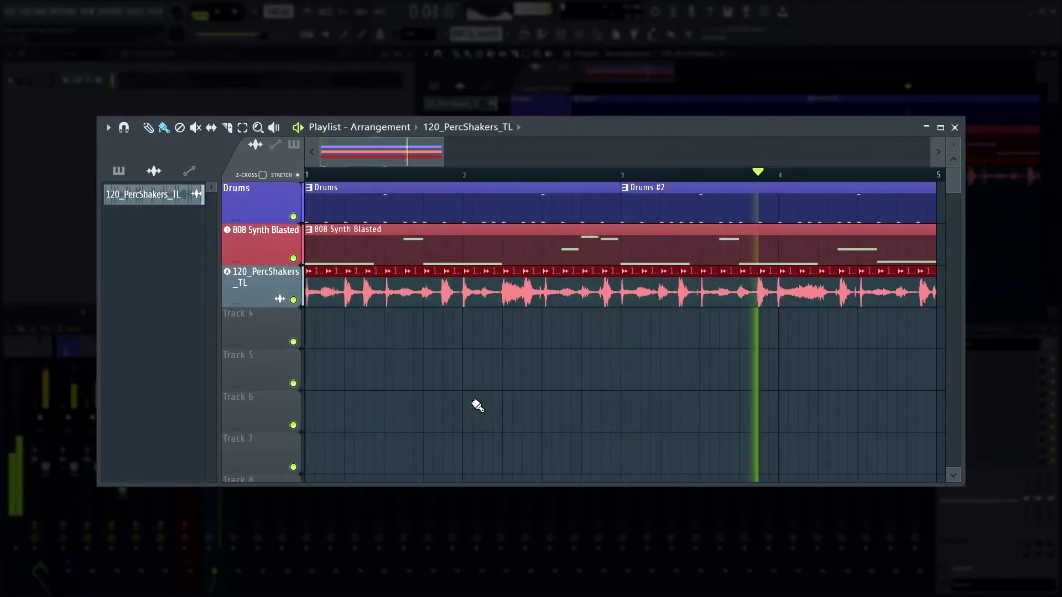
key("space")
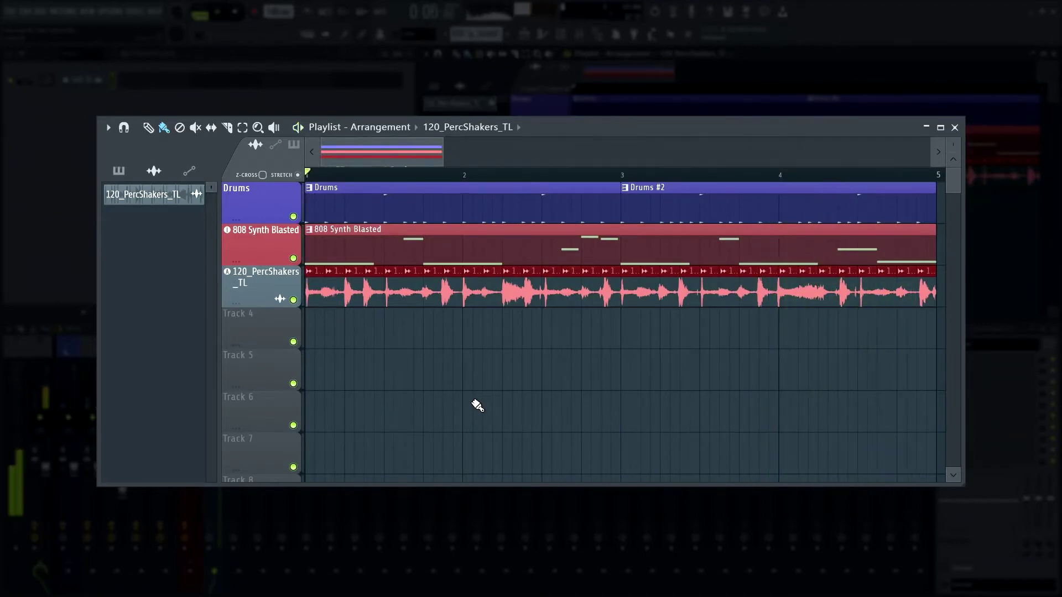
Delete the first shaker slice, paint repeated slices across the track, and play the new rhythm.
right_click(315, 291)
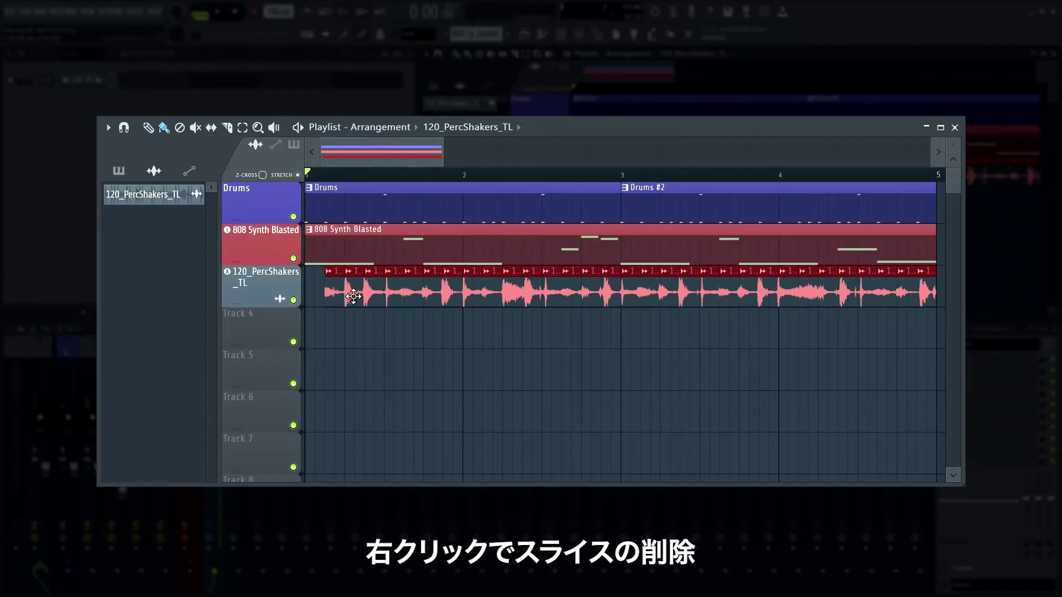
right_click(315, 297)
left_click_drag(318, 293, 885, 293)
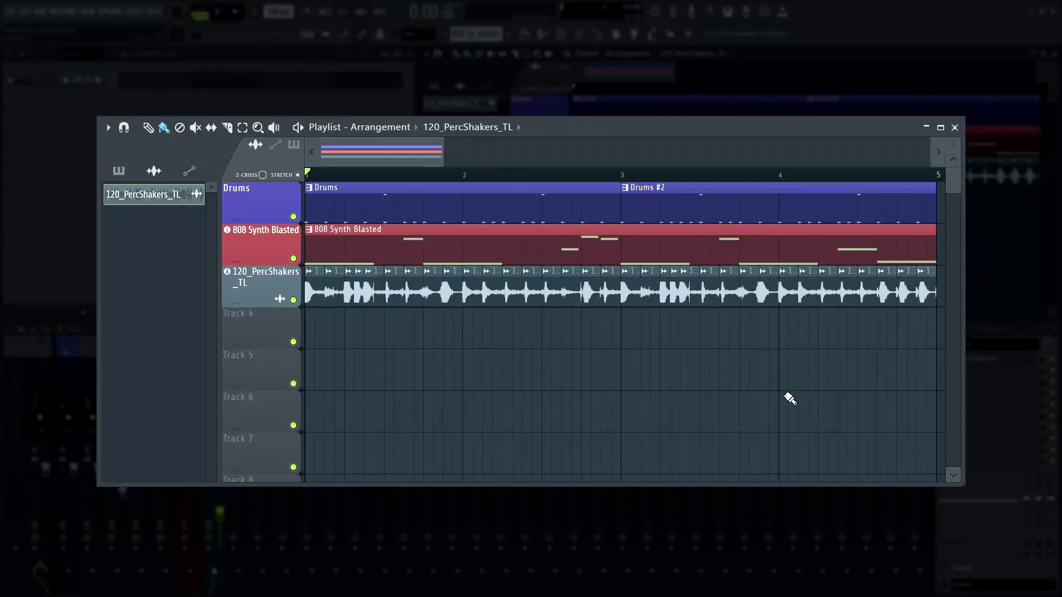
key("space")
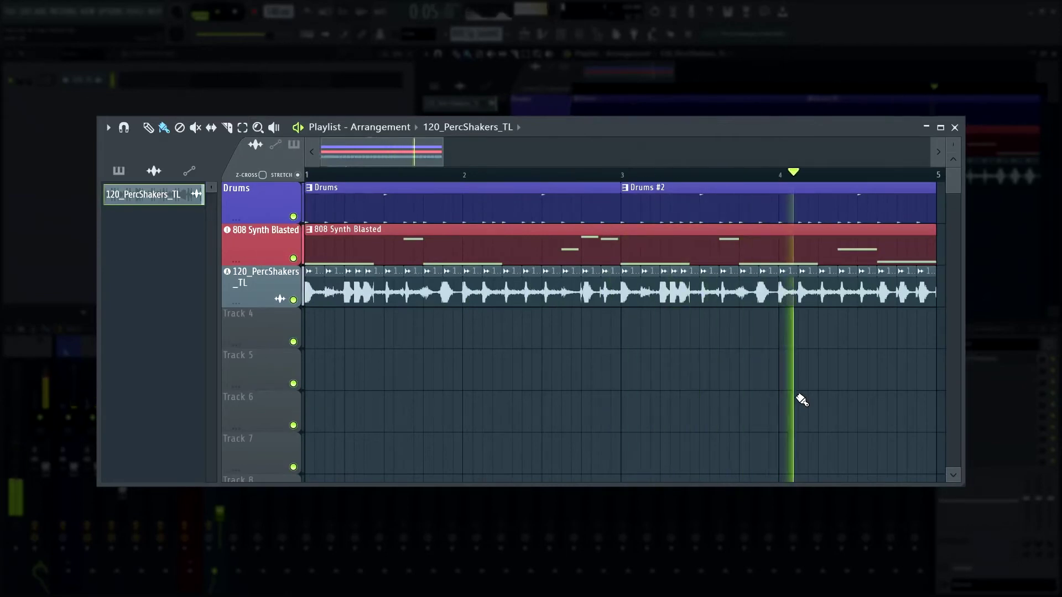
key("space")
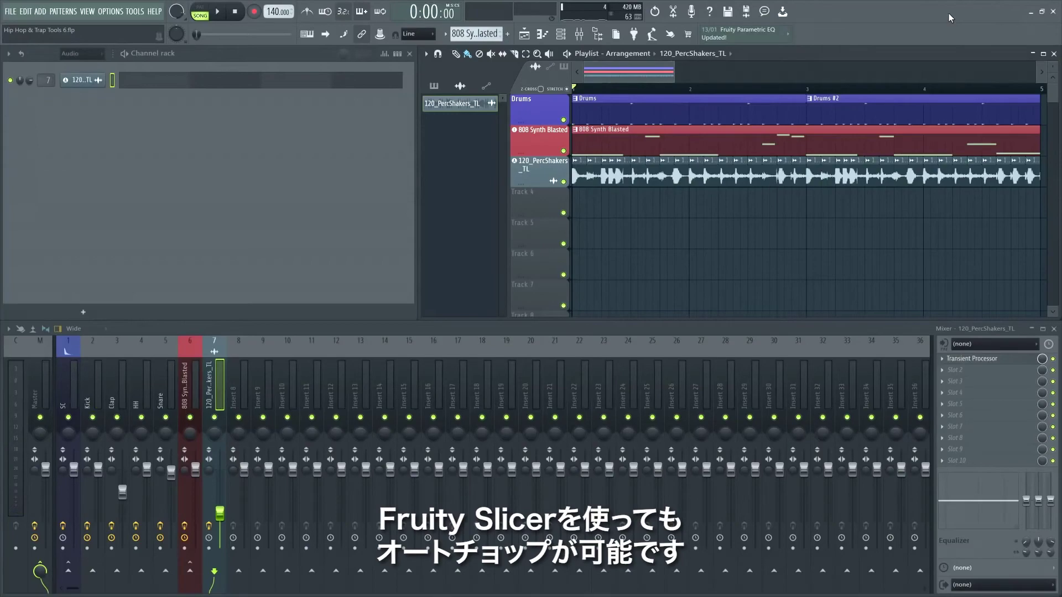
Find Fruity Slicer by searching 'slice' and add it to the project.
key("alt+p")
type("slice")
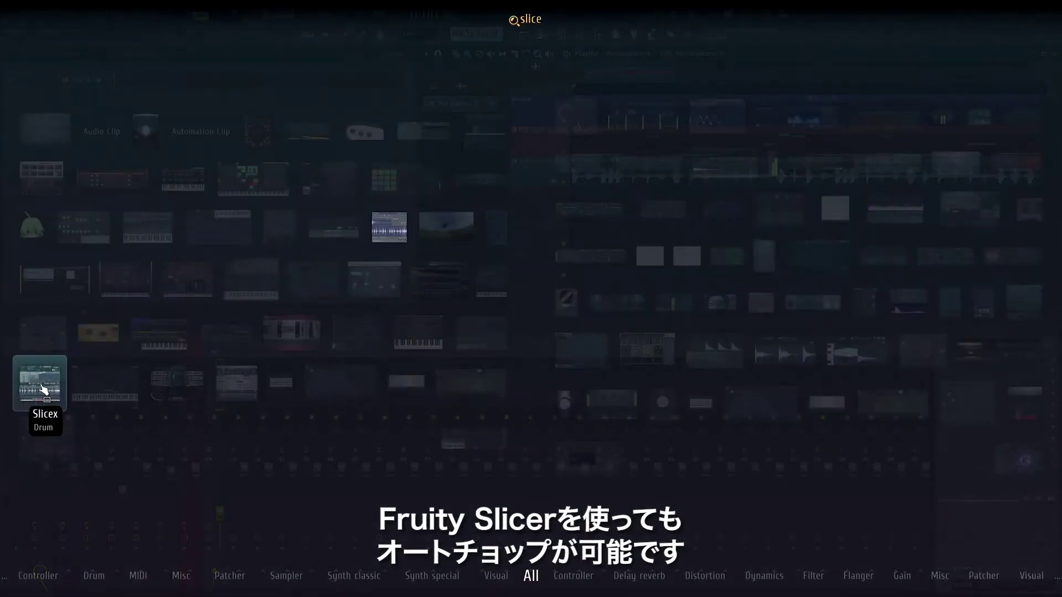
left_click_drag(385, 235, 533, 203)
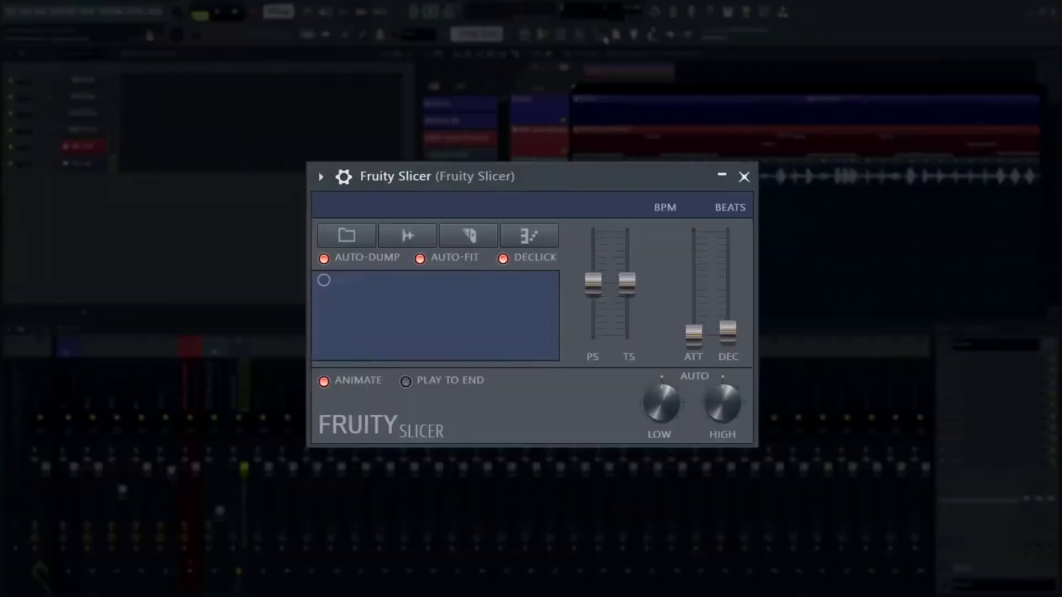
Load the 120_Shakers_TL loop into Fruity Slicer from the Browser and play the slices.
left_click(599, 34)
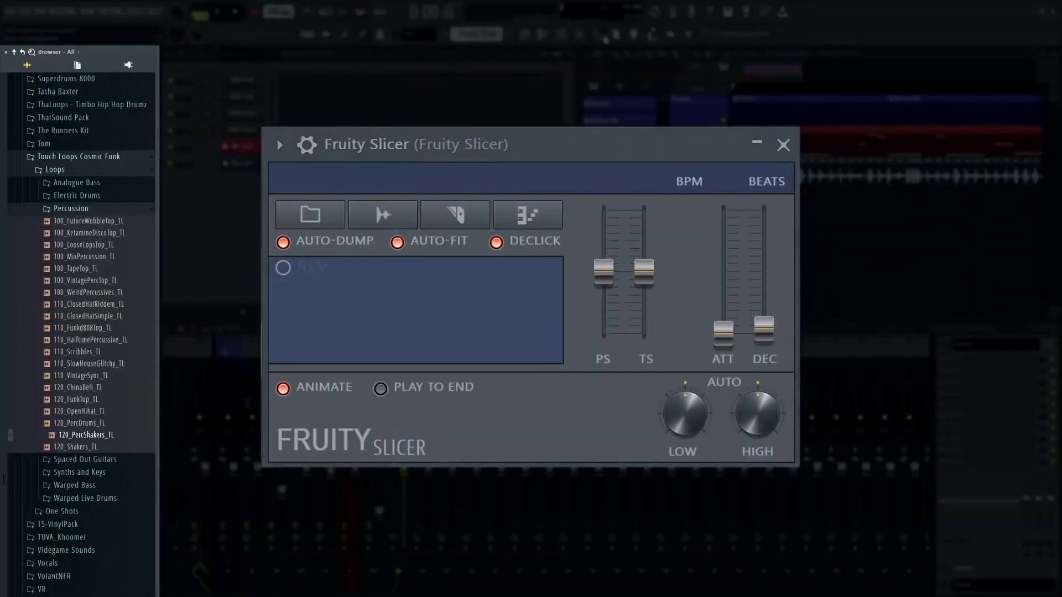
left_click_drag(78, 446, 417, 310)
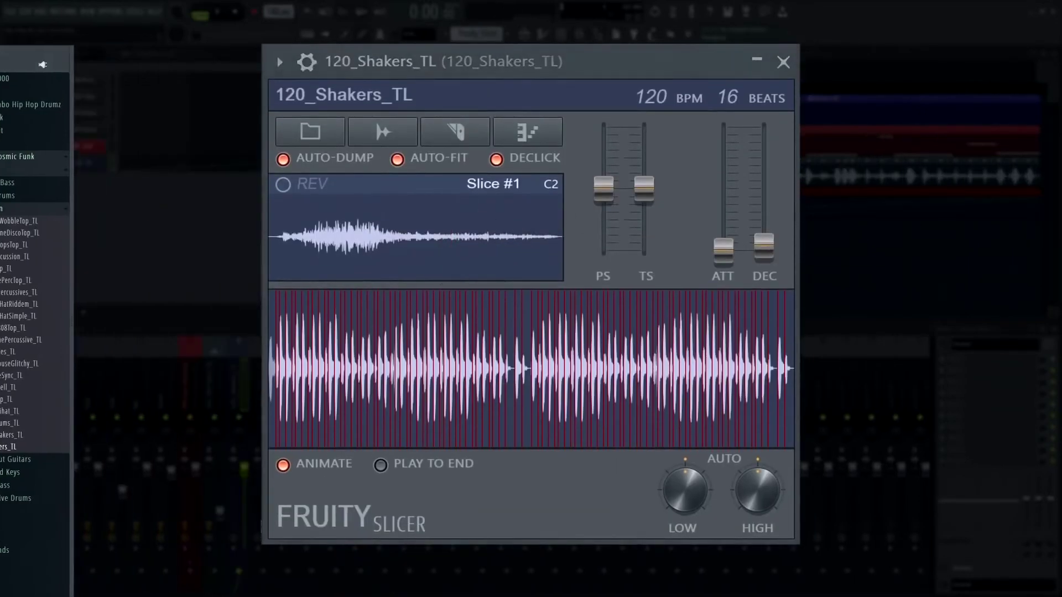
key("space")
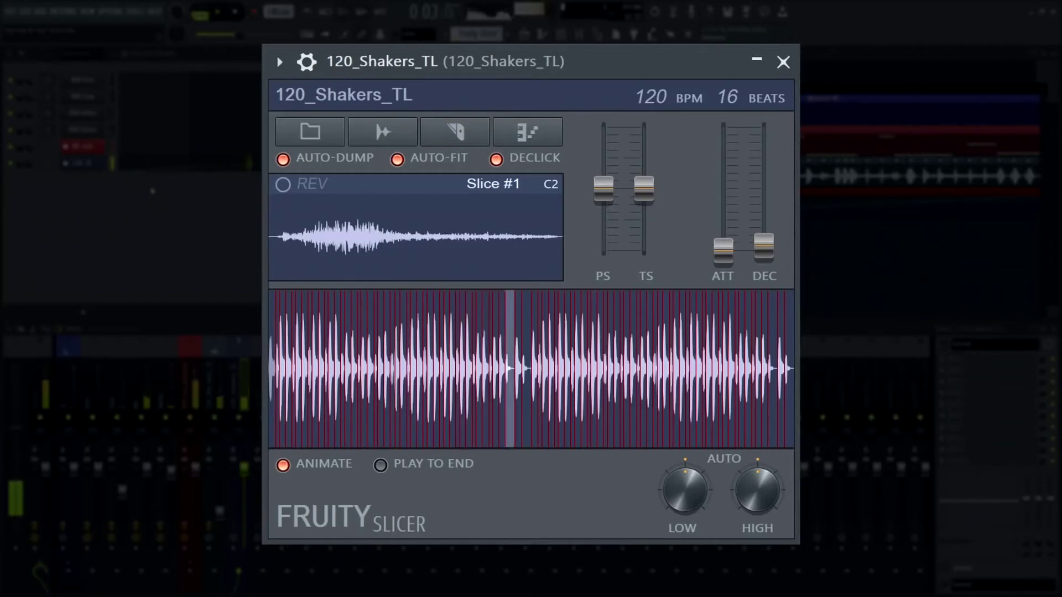
key("space")
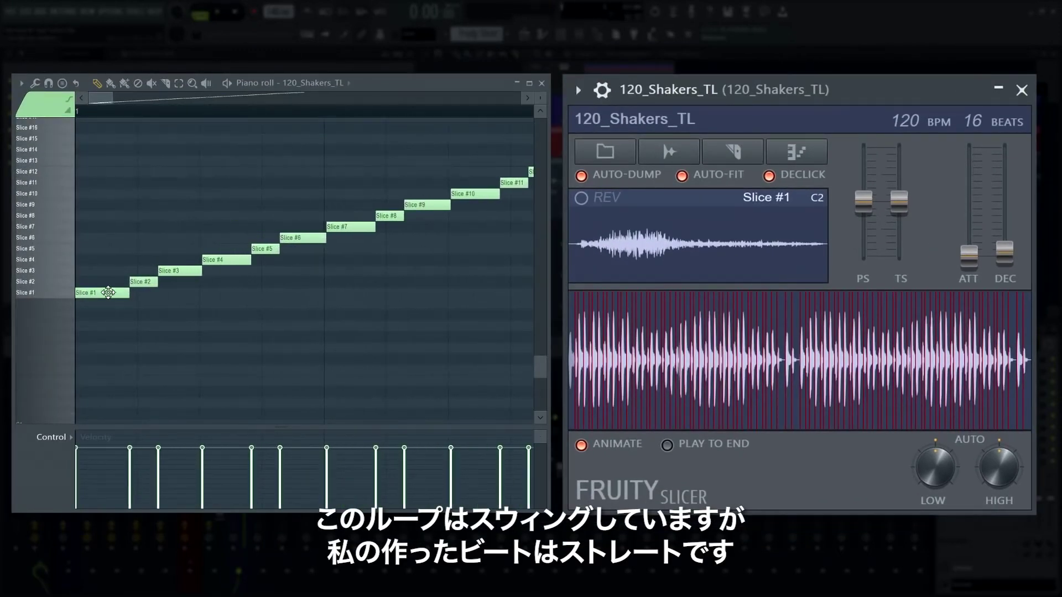
Quantize the shaker slice note start times to the grid and preview the slices.
key("alt+q")
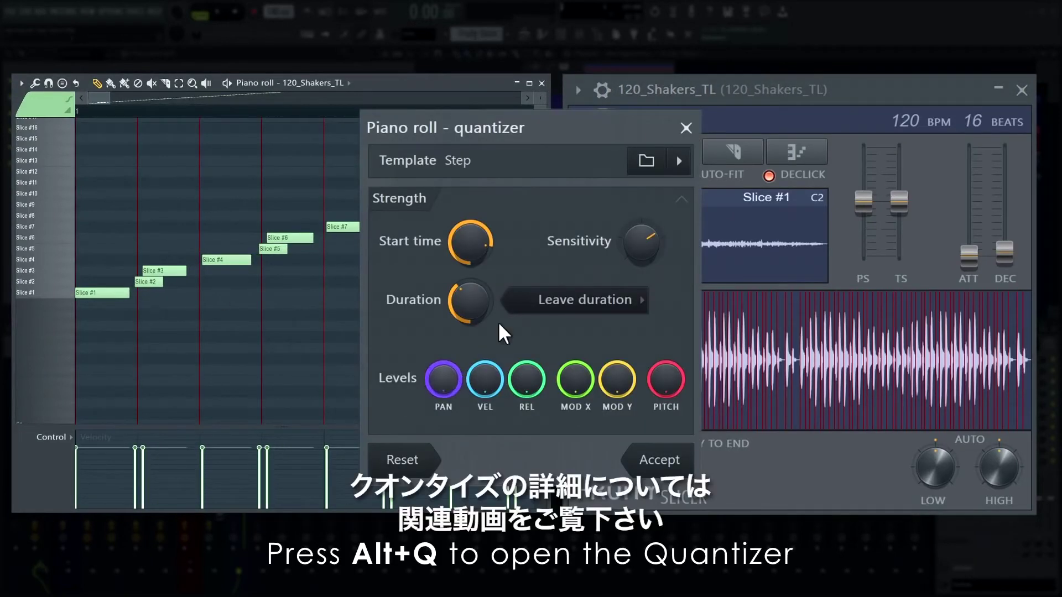
left_click_drag(487, 260, 487, 241)
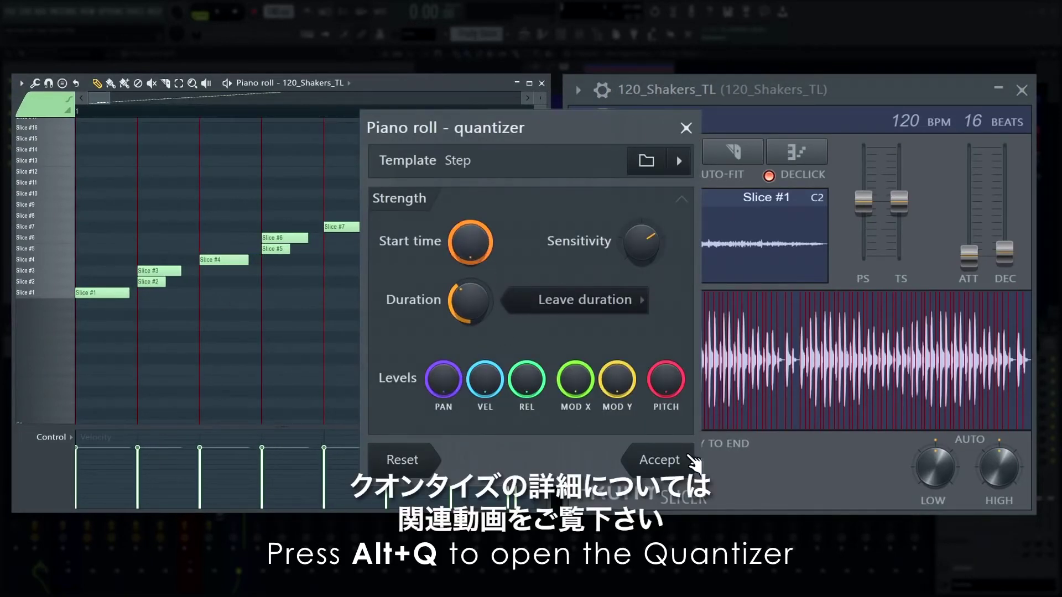
left_click(658, 460)
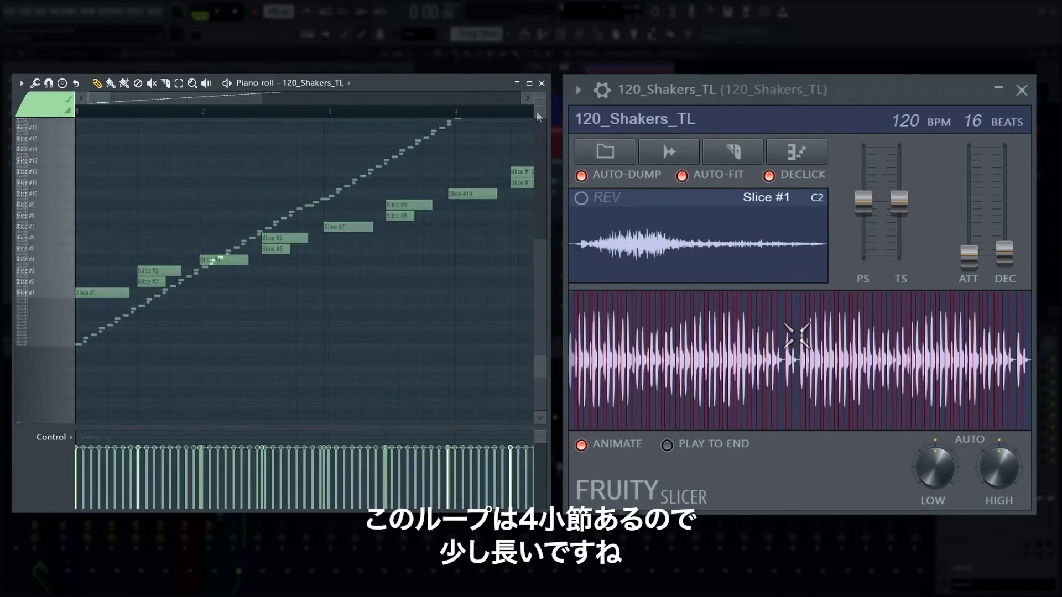
mouse_move(50, 304)
left_mouse_down()
mouse_move(55, 218)
mouse_move(66, 329)
left_mouse_up()
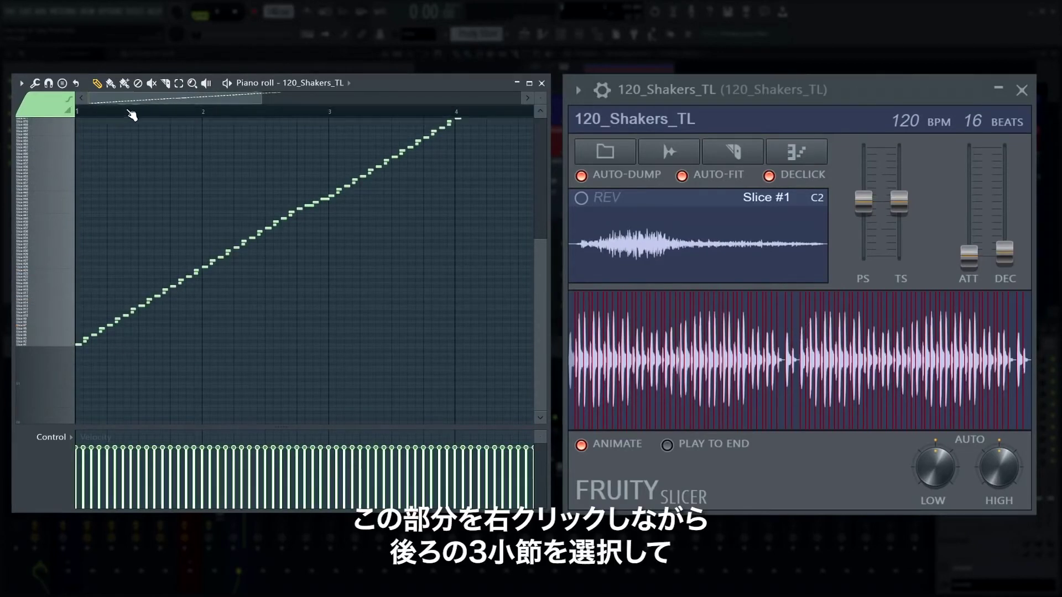
Delete the notes after bar 1, repeat bar 1's slices across four bars, and play the pattern.
left_click_drag(202, 112, 394, 116)
key("Delete")
left_click_drag(77, 112, 202, 112)
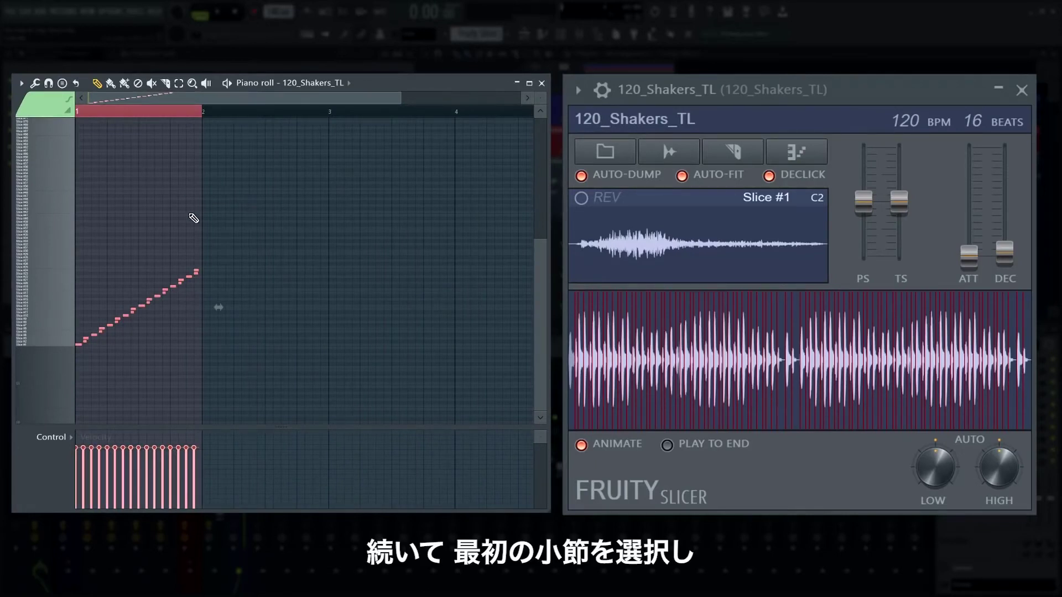
key("ctrl+b")
key("ctrl+b")
key("ctrl+b")
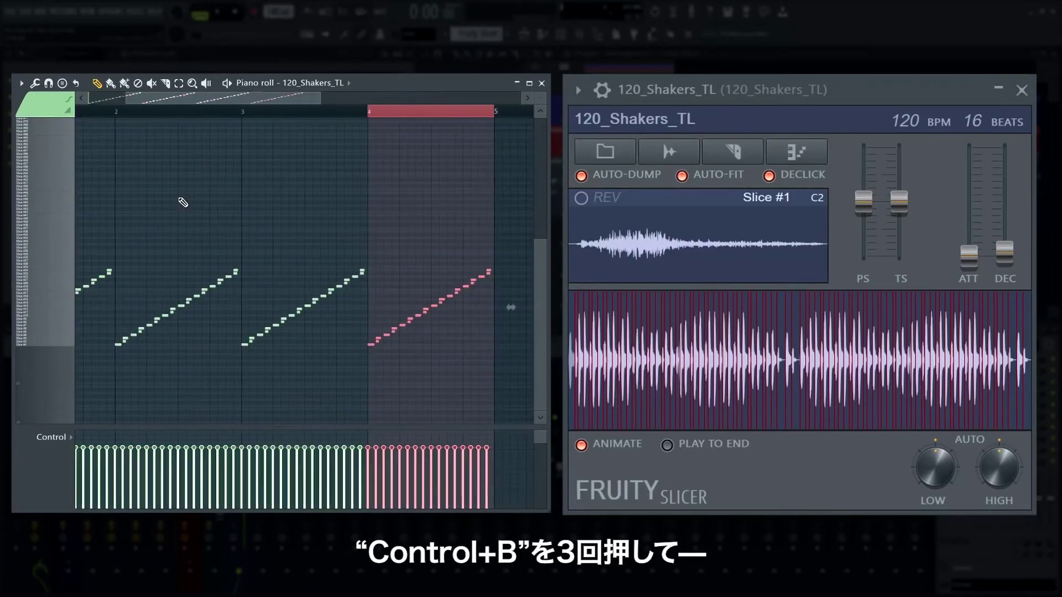
double_click(177, 99)
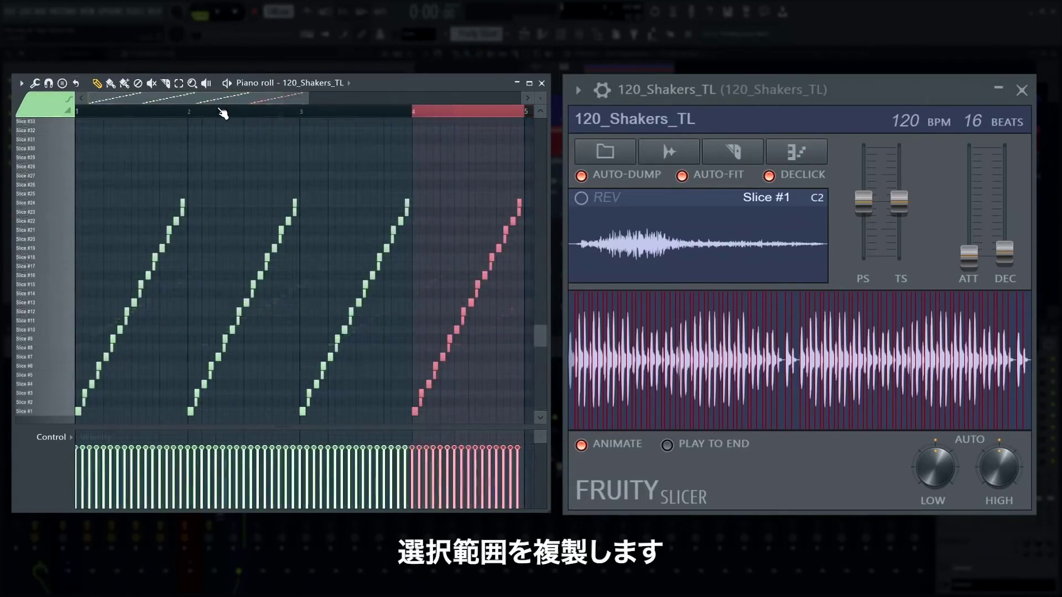
key("ctrl+d")
key("space")
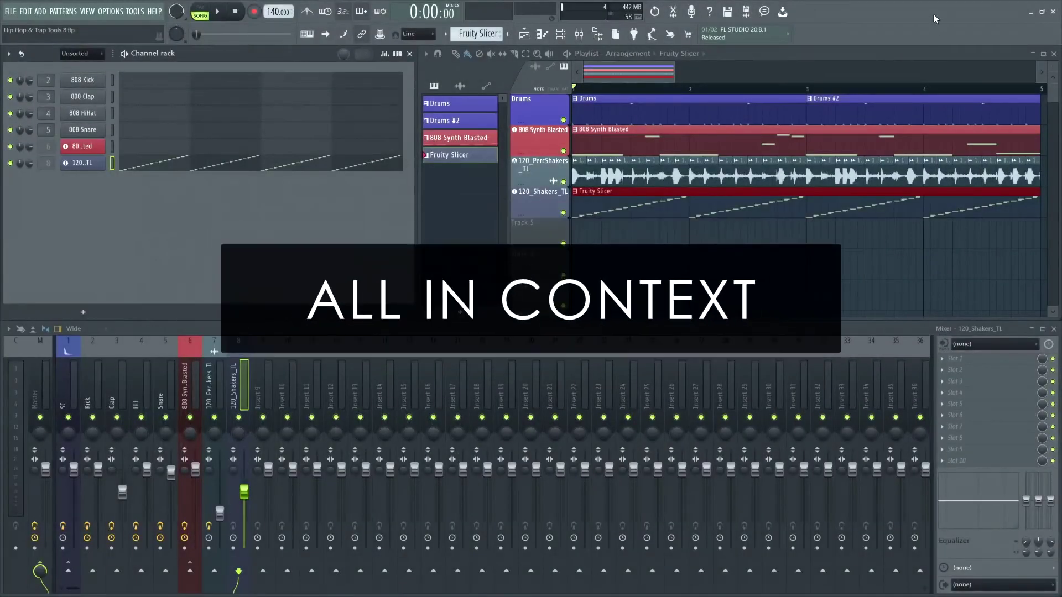
Add a FLEX instrument with the Essential Pianos Bosendorfer lite preset and start recording a piano part.
type("FLE")
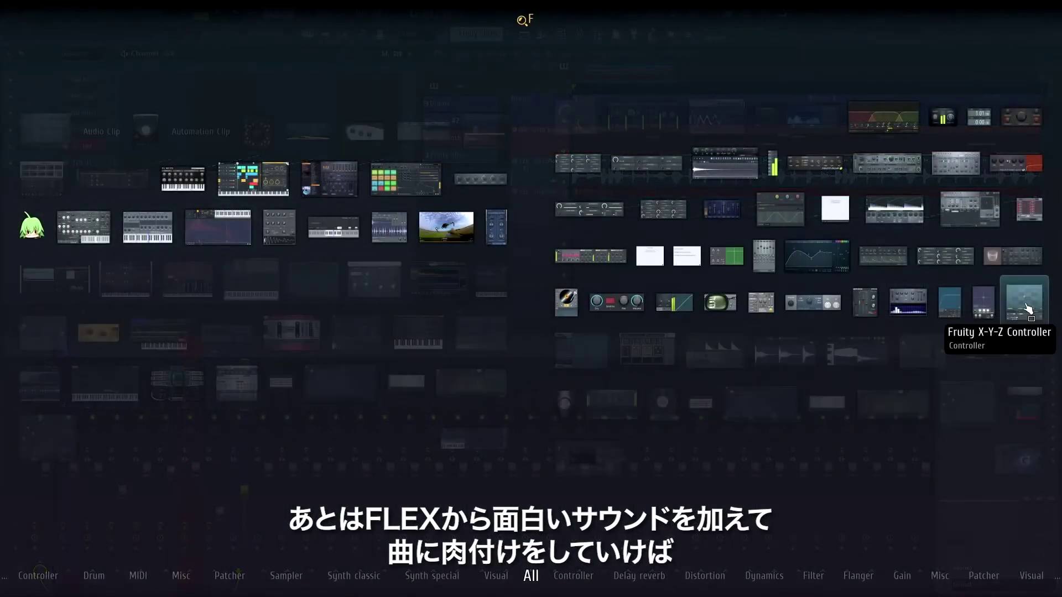
left_click_drag(331, 181, 527, 237)
left_click(213, 128)
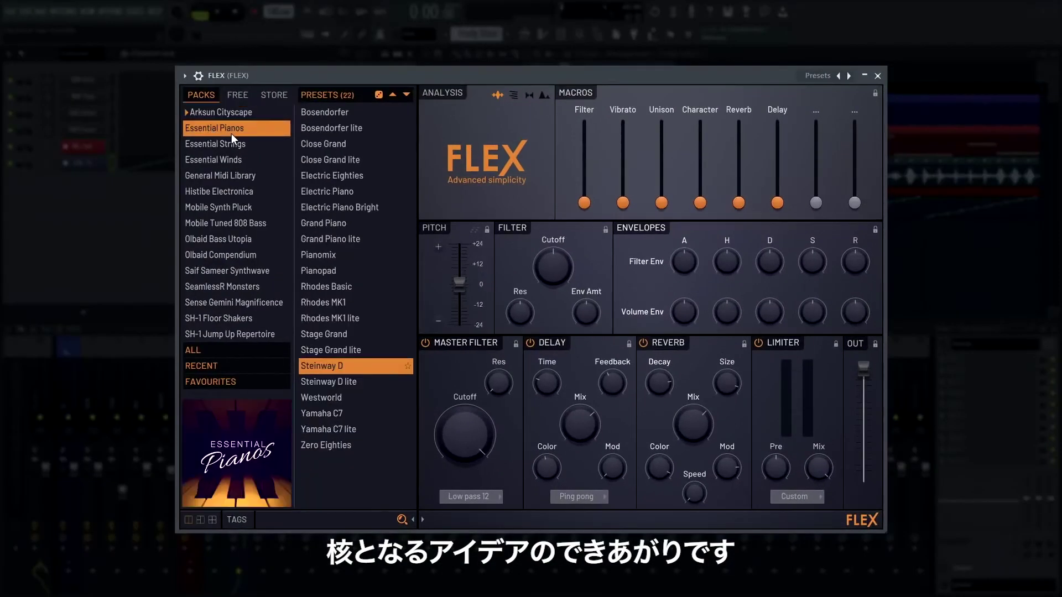
left_click(333, 129)
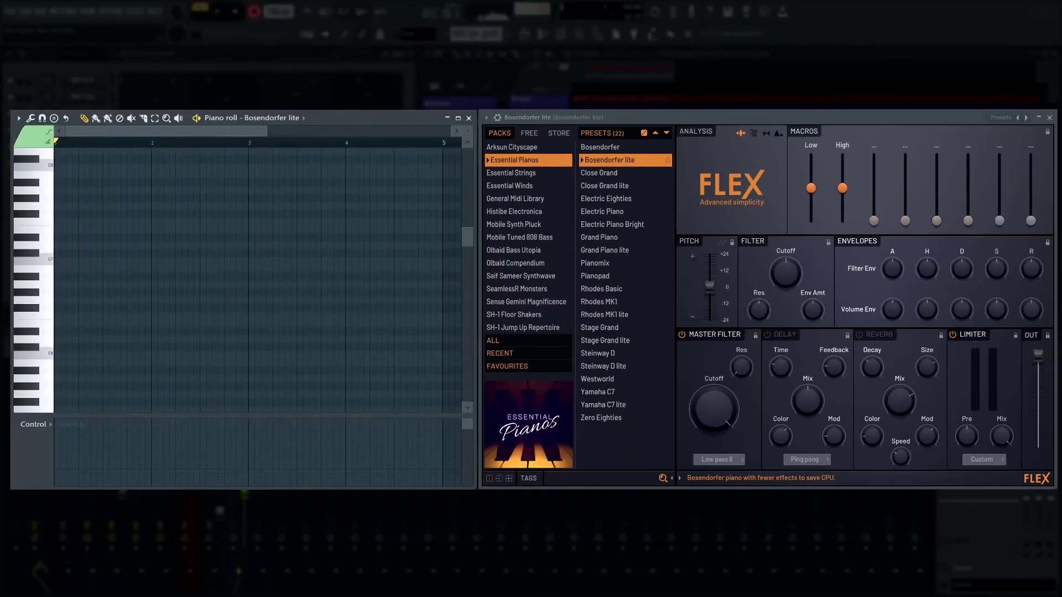
key("space")
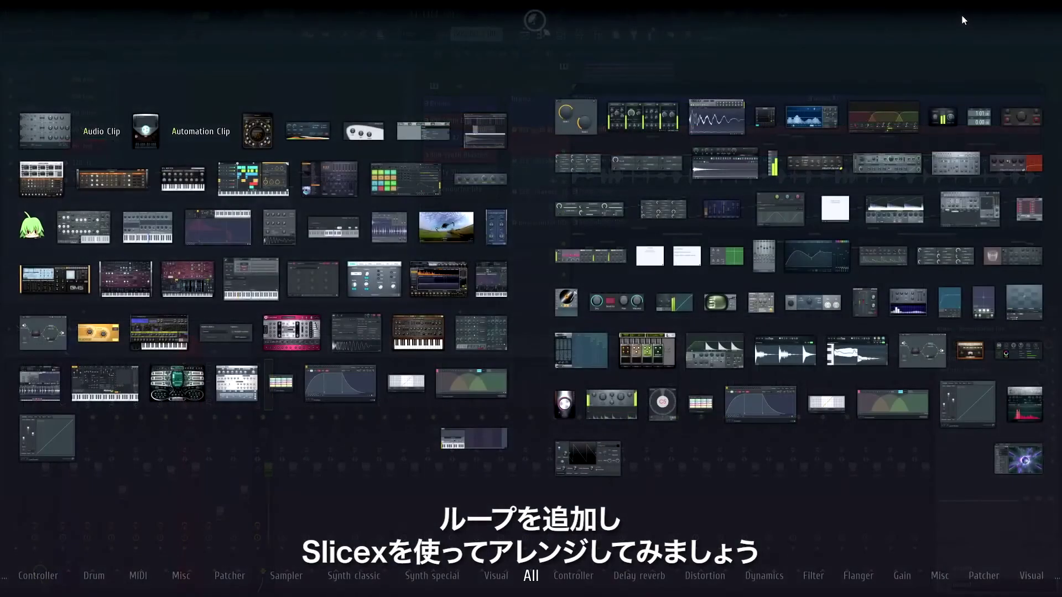
Add Slicex via a 'slic' search and load the 100_Cm_Stepper_TL loop into it.
type("slic")
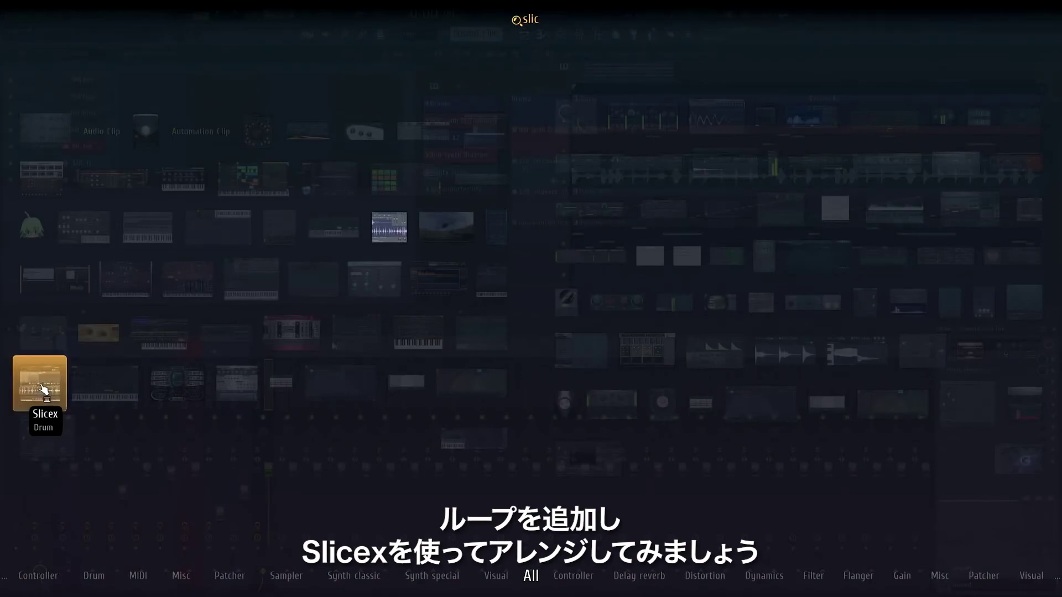
left_click(43, 389)
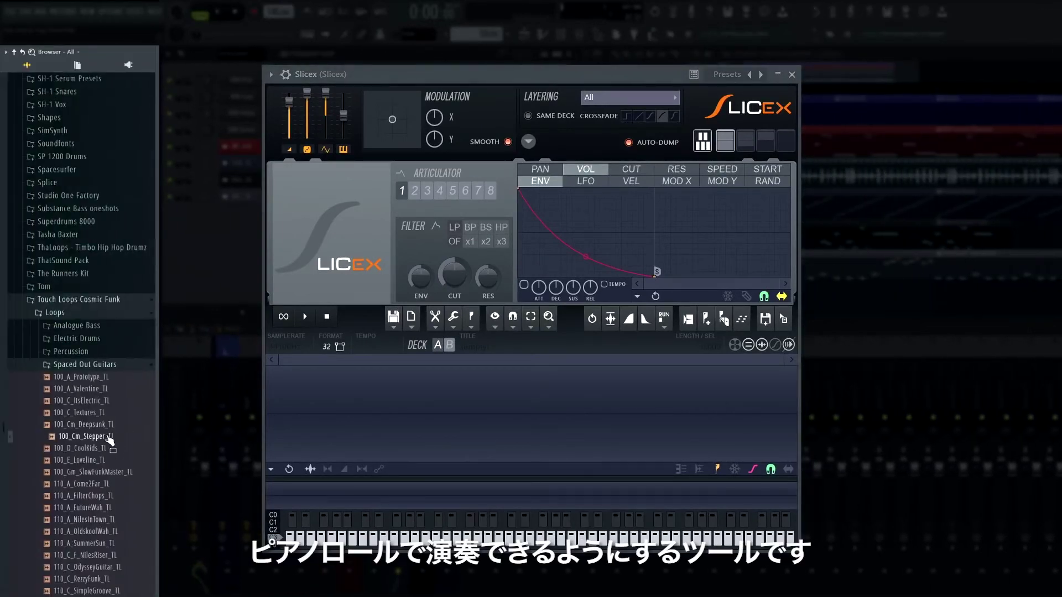
left_click_drag(113, 438, 101, 443)
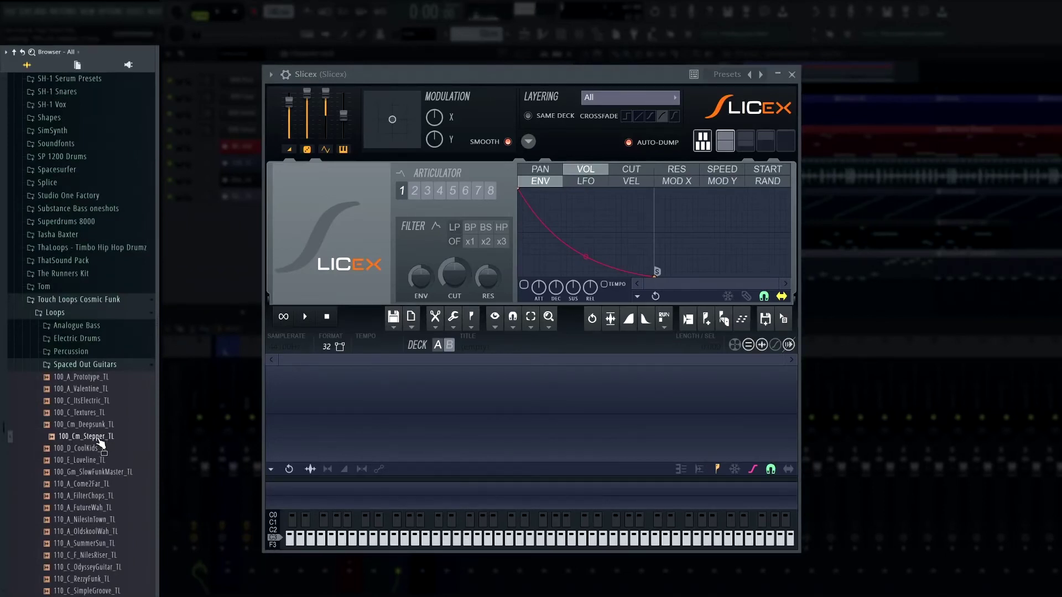
left_click_drag(108, 441, 404, 442)
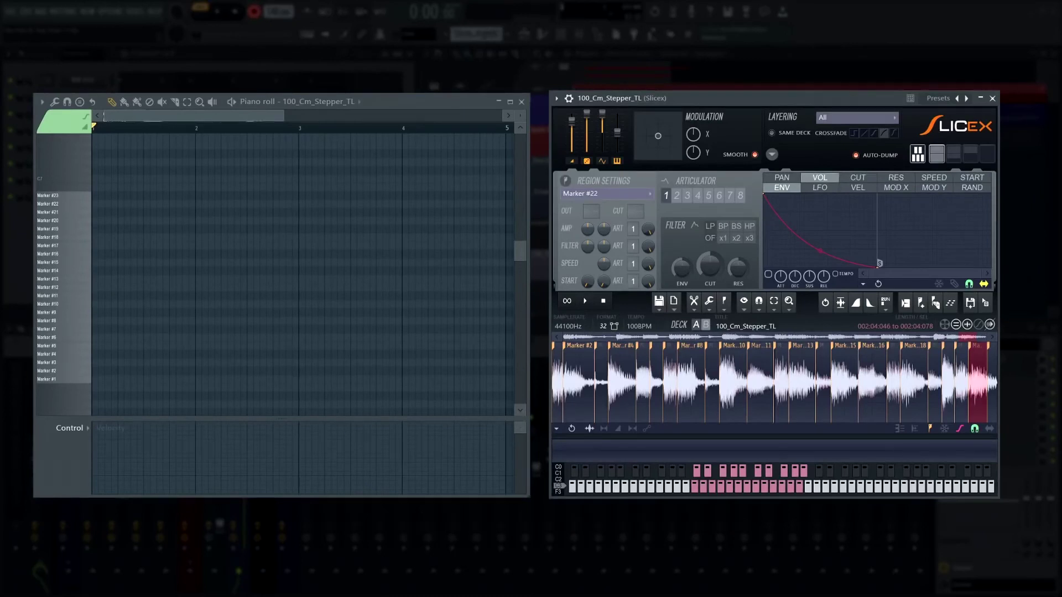
Record a slice pattern live with the Q, W, T, 6 and Y keys.
key("q")
key("q")
key("q")
key("w")
key("q")
key("q")
key("q")
key("w")
key("q")
key("q")
key("q")
key("w")
key("t")
key("6")
key("y")
key("6")
key("y")
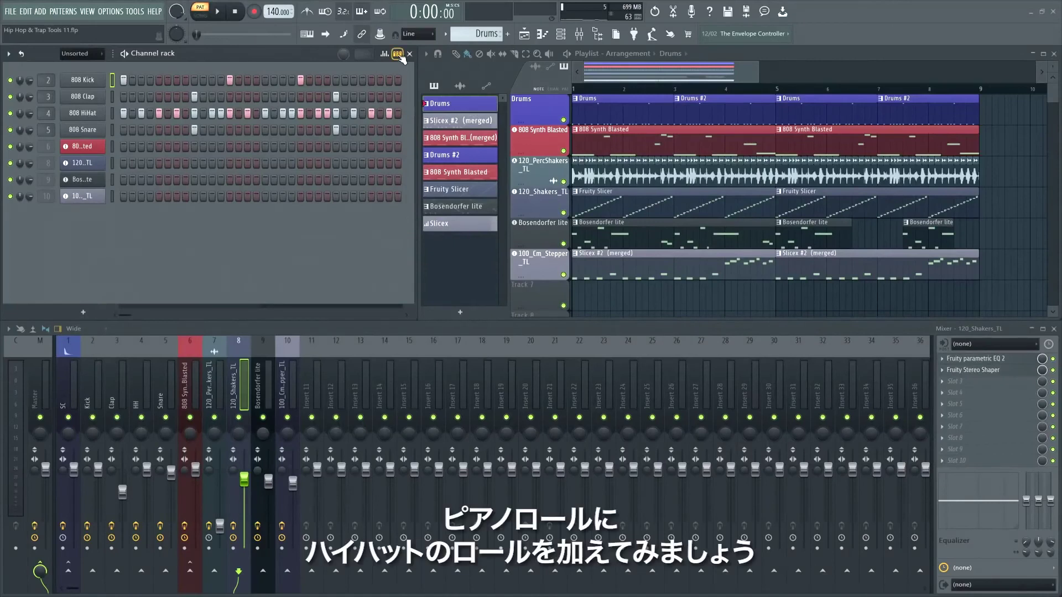
Play the whole song in Song mode, then open the 808 HiHat notes in the piano roll.
left_click(398, 54)
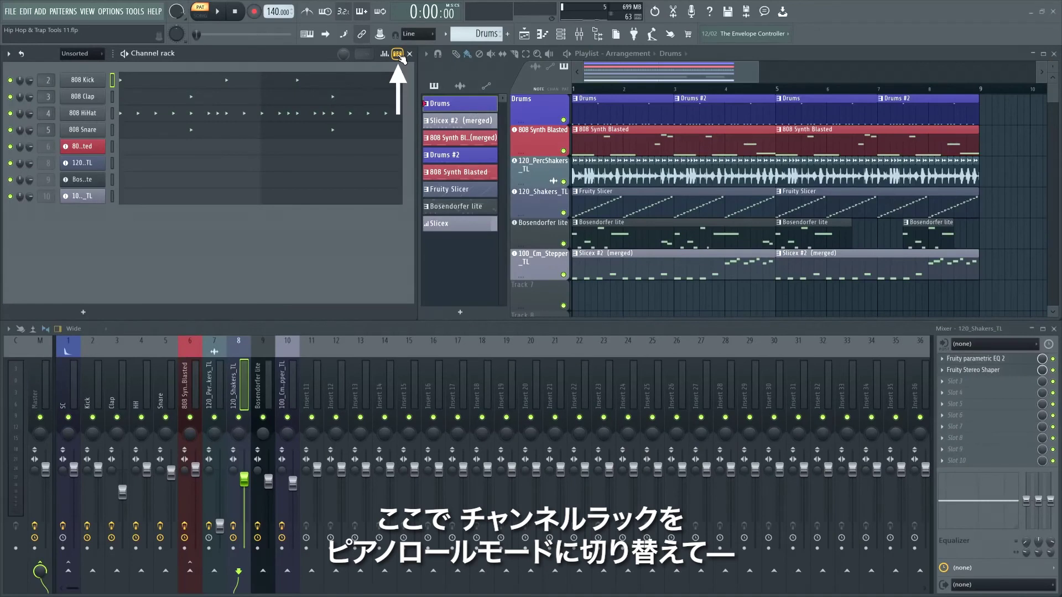
left_click(208, 14)
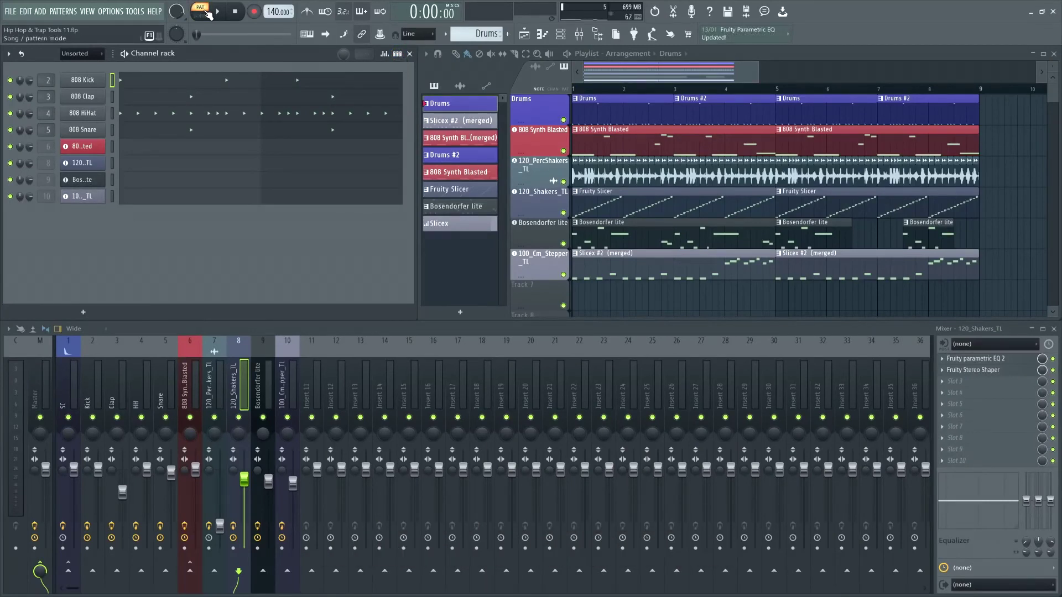
key("space")
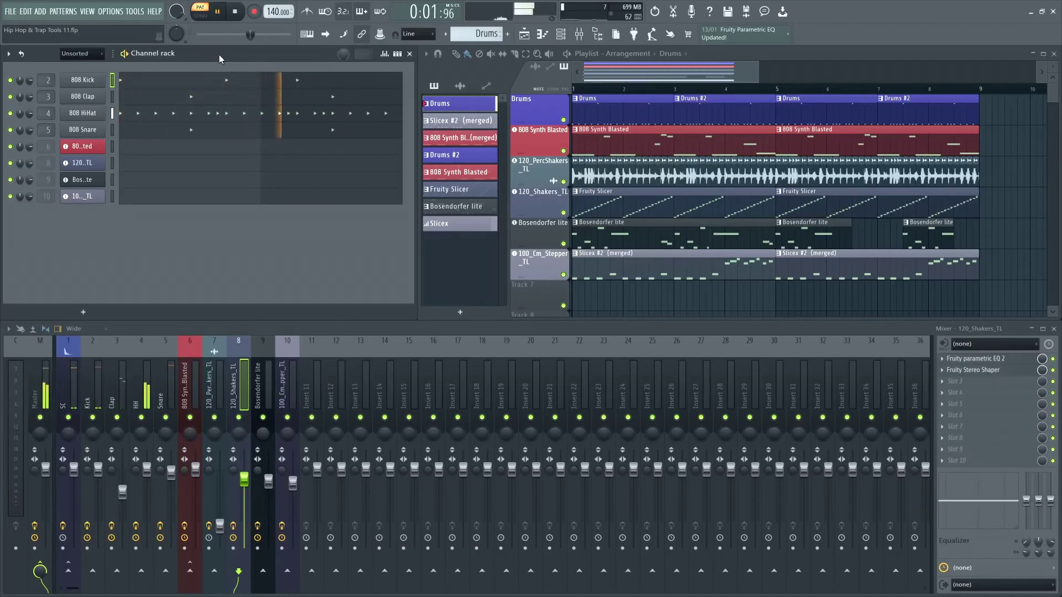
key("space")
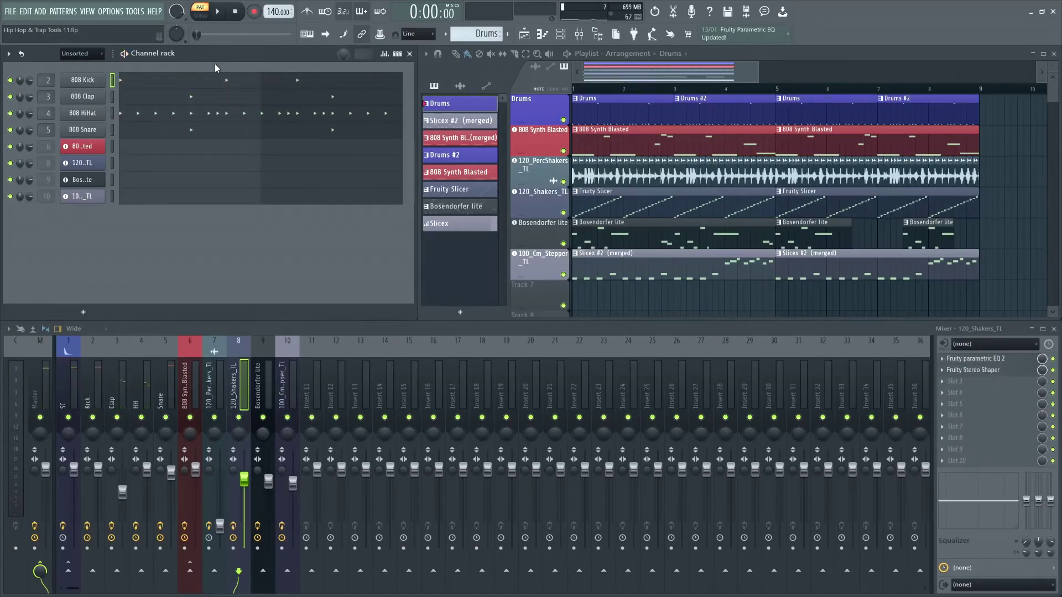
left_click(214, 113)
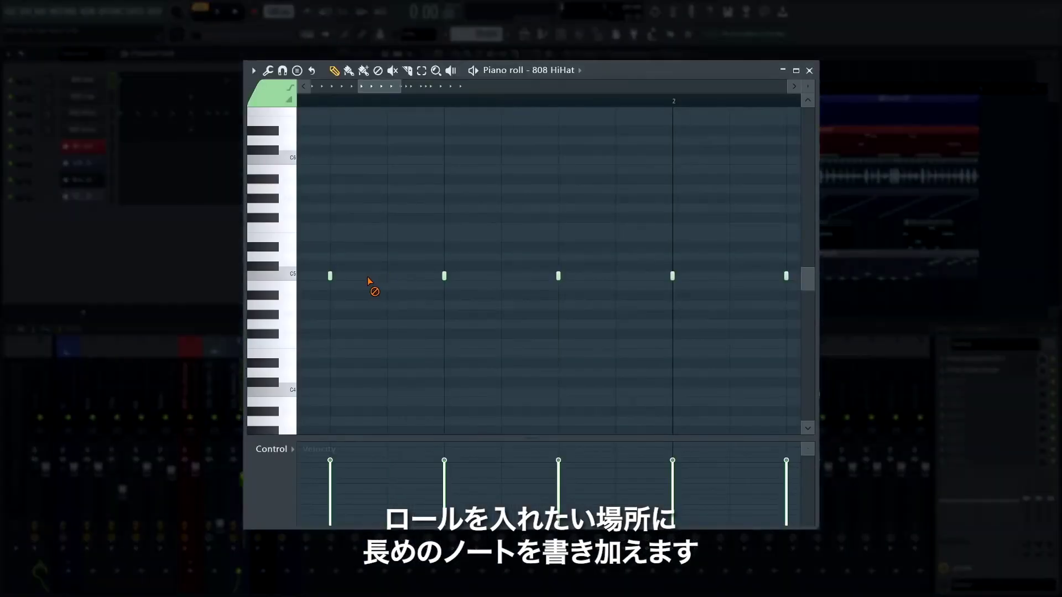
Lengthen the first C5 hi-hat note and chop it into an eight-note roll.
left_click_drag(332, 278, 399, 326)
left_click(252, 72)
mouse_move(264, 110)
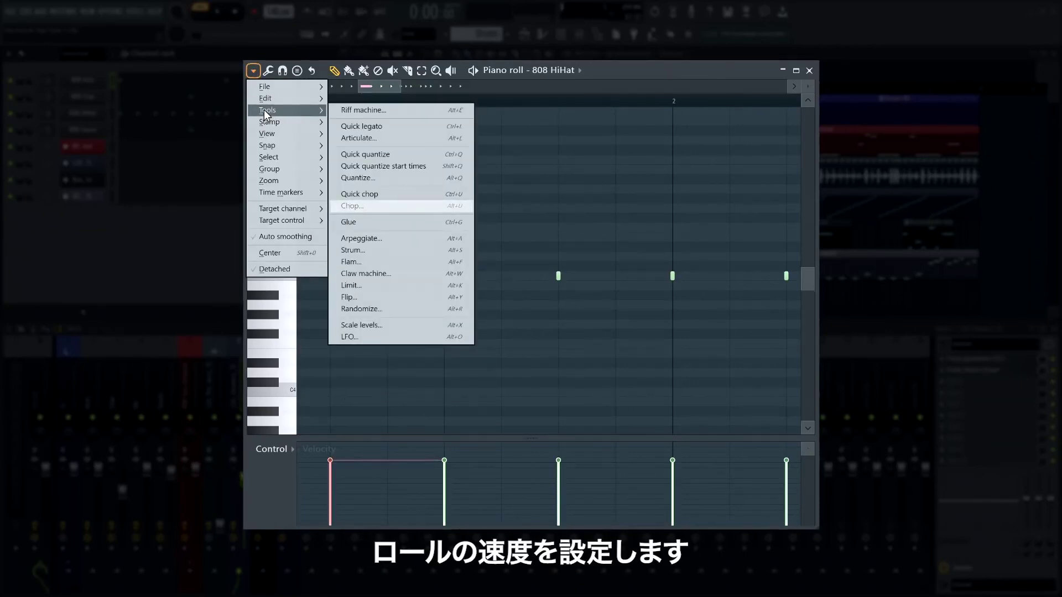
left_click(381, 195)
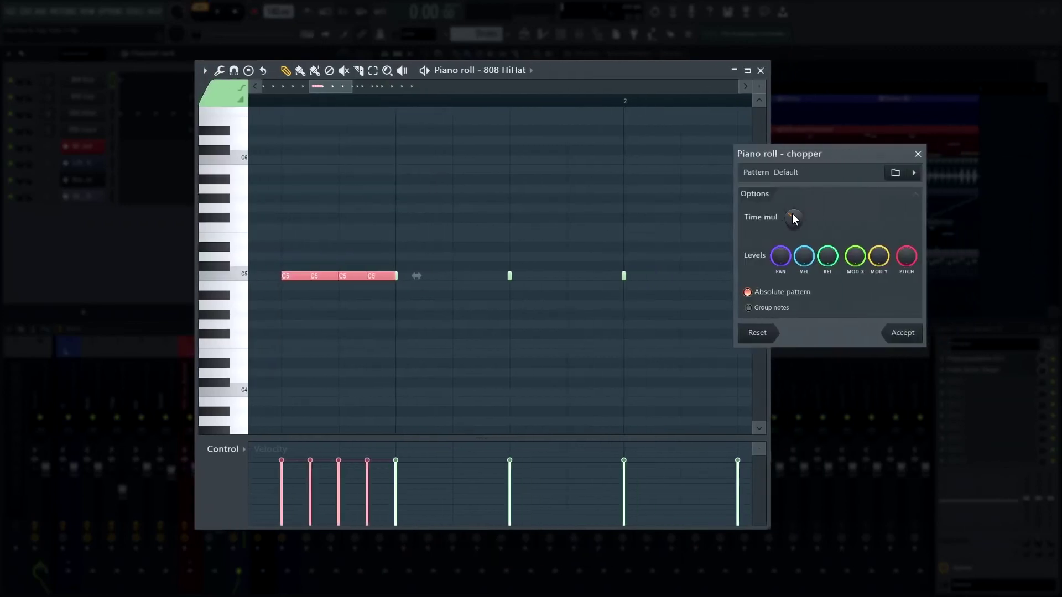
left_click_drag(793, 219, 793, 230)
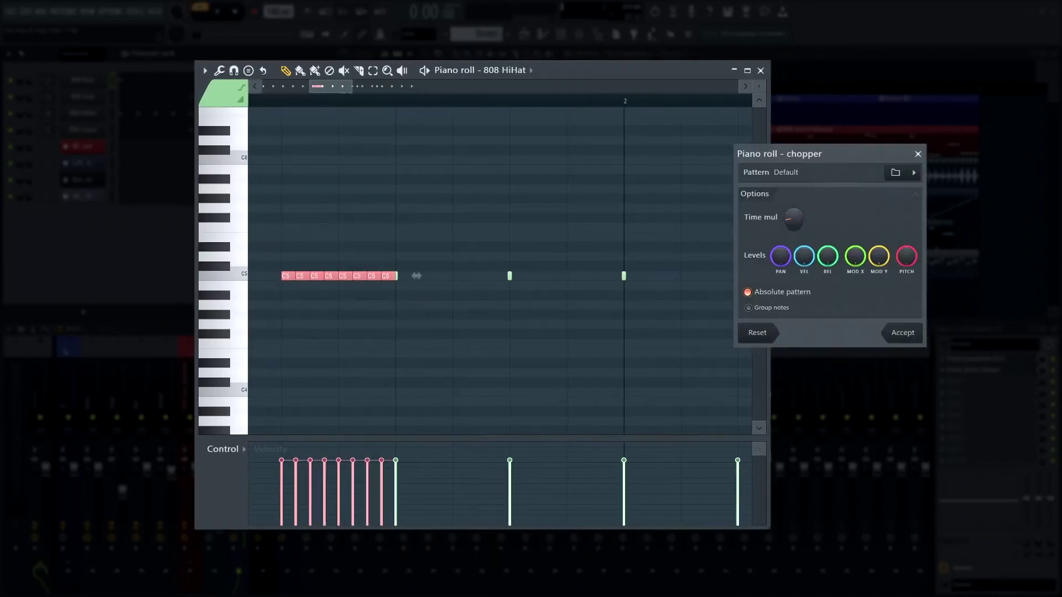
left_click(902, 332)
Play the hi-hat roll back before and after ramping its velocities upward.
key("space")
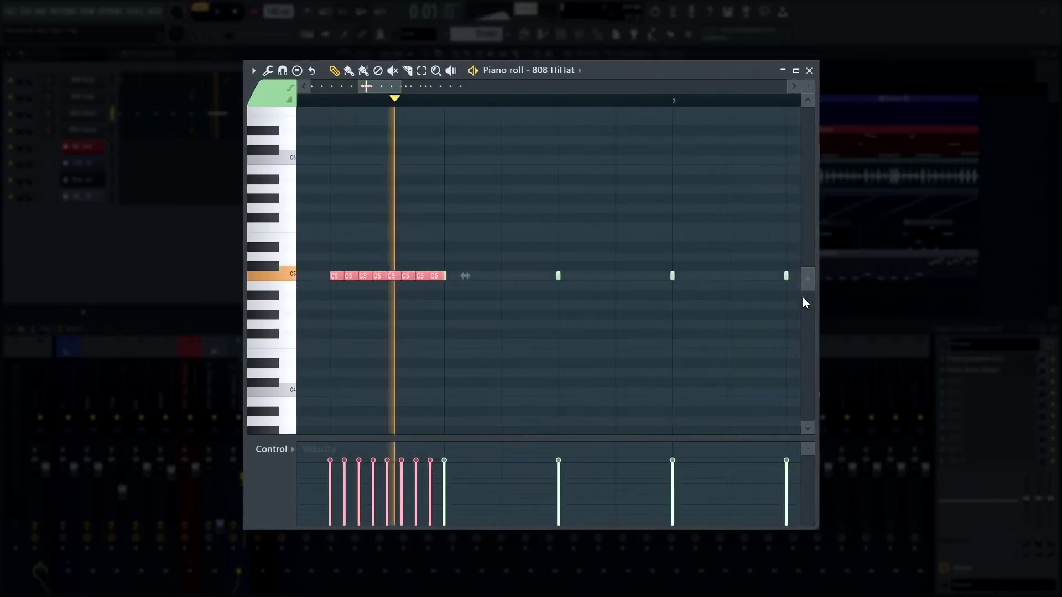
key("space")
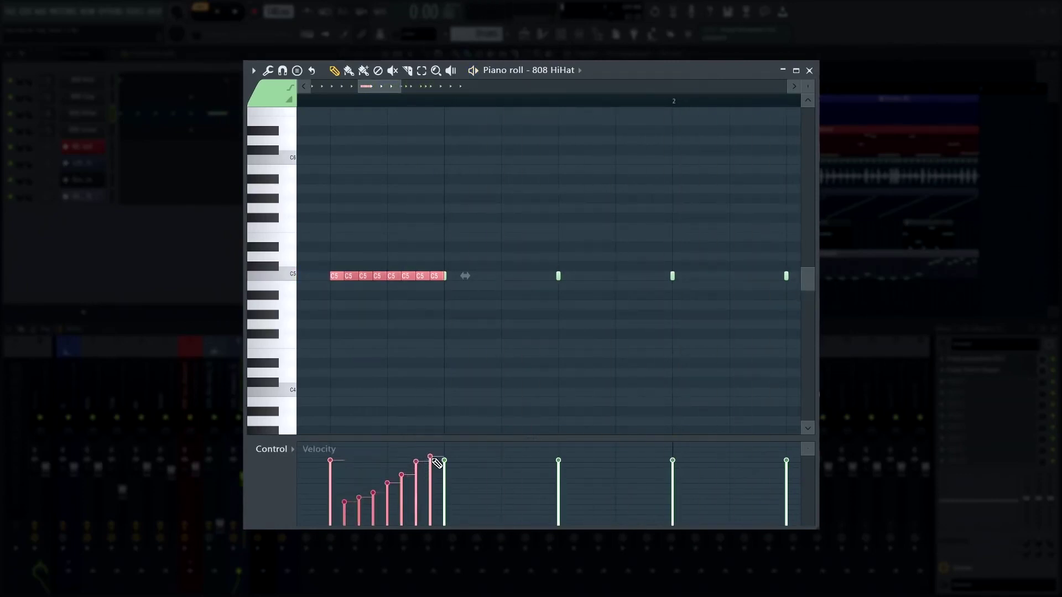
key("space")
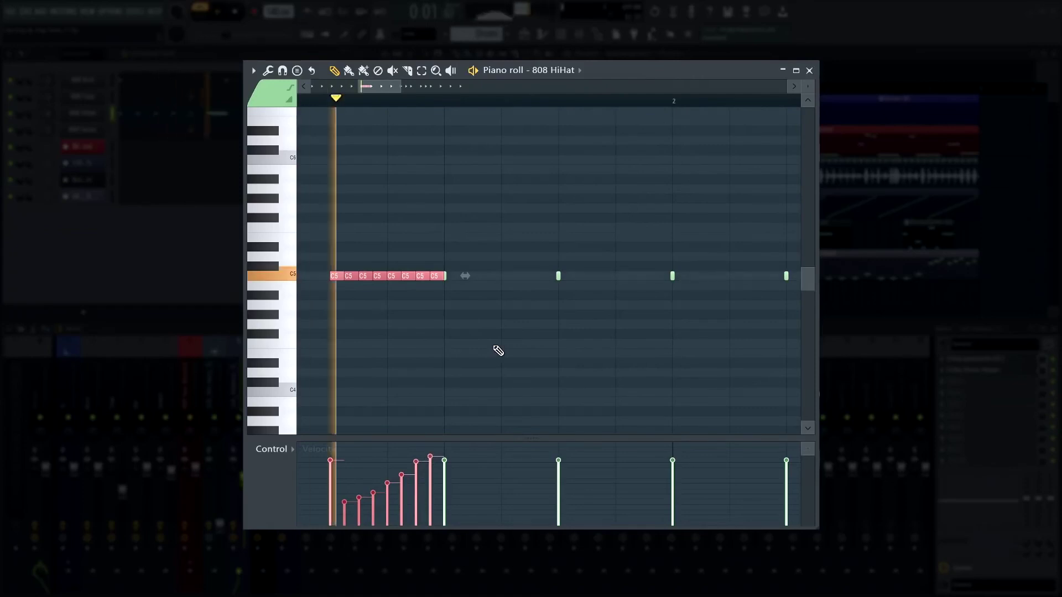
key("space")
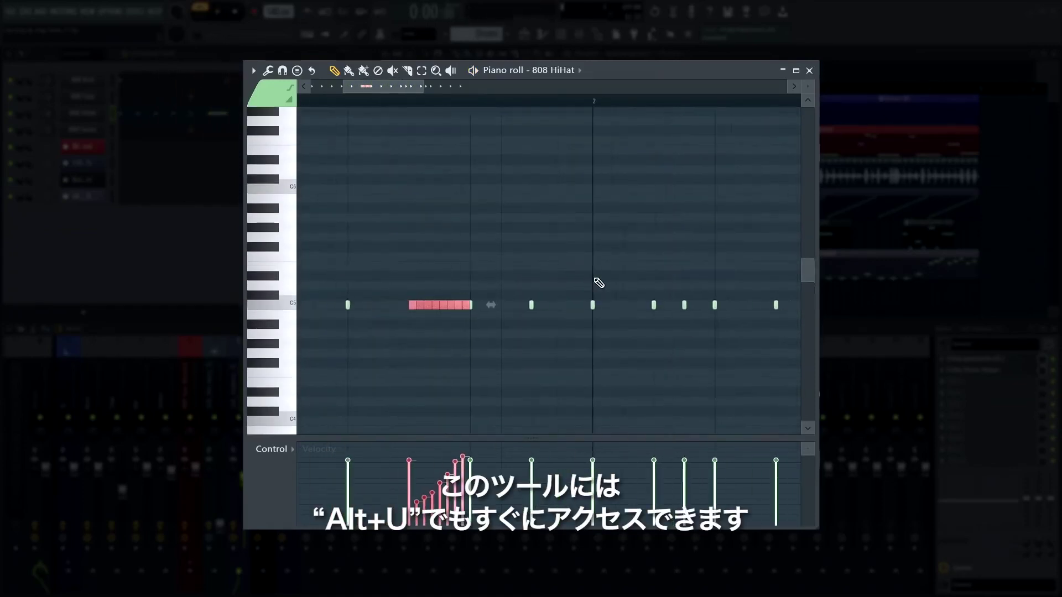